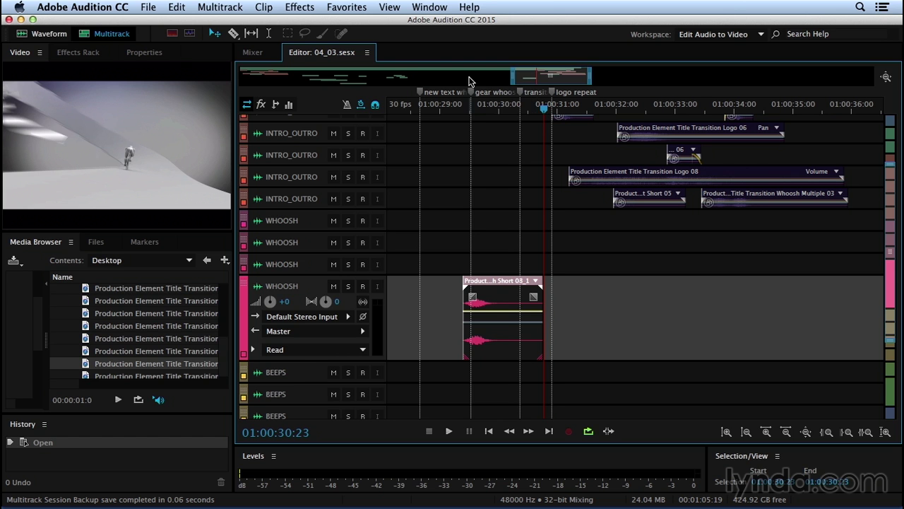
# Create a new audio file named "My Whoosh Effect" at 48000 Hz, stereo, 32-bit float.
pyautogui.click(149, 5)
pyautogui.moveTo(154, 22)
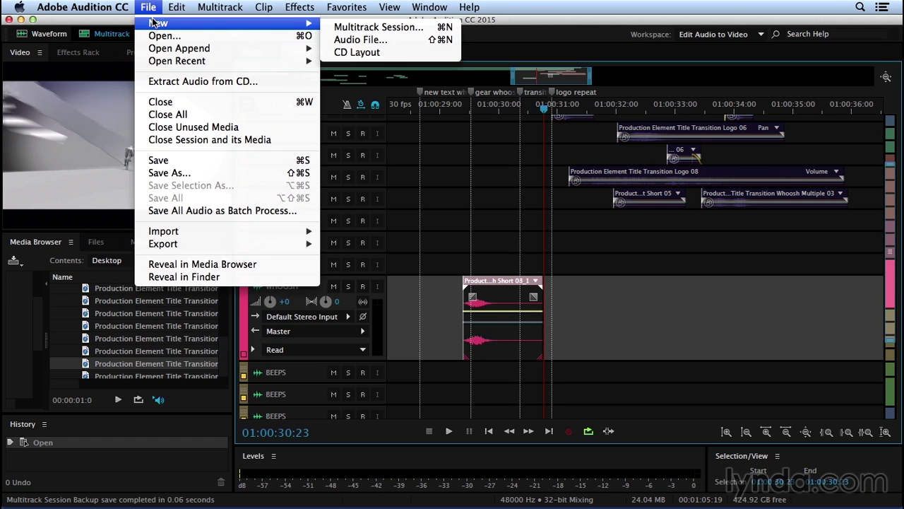
pyautogui.click(367, 40)
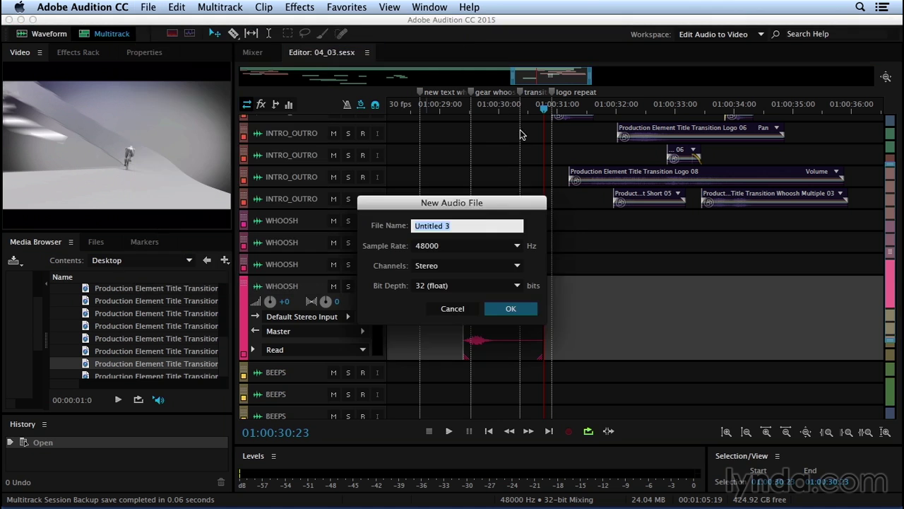
pyautogui.write('My Whoosh Effect')
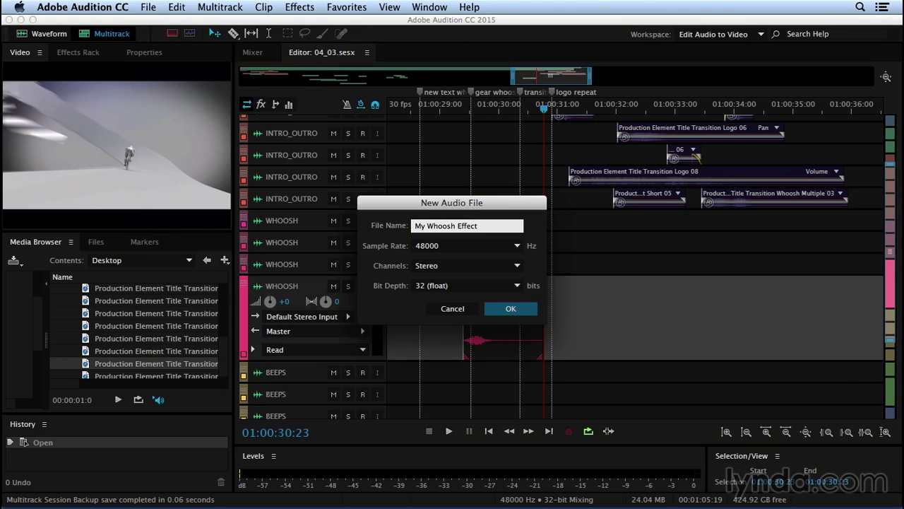
pyautogui.press('Return')
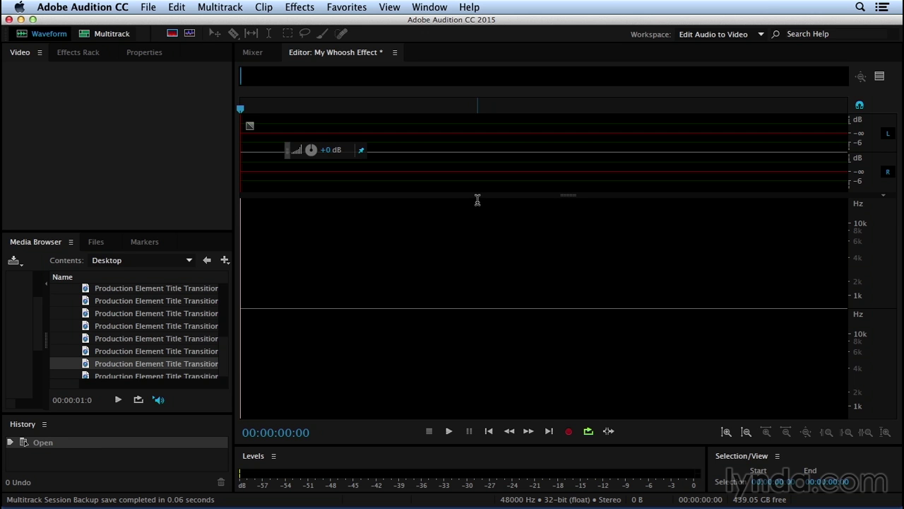
# Open the Generate Noise effect for the empty audio file.
pyautogui.click(300, 9)
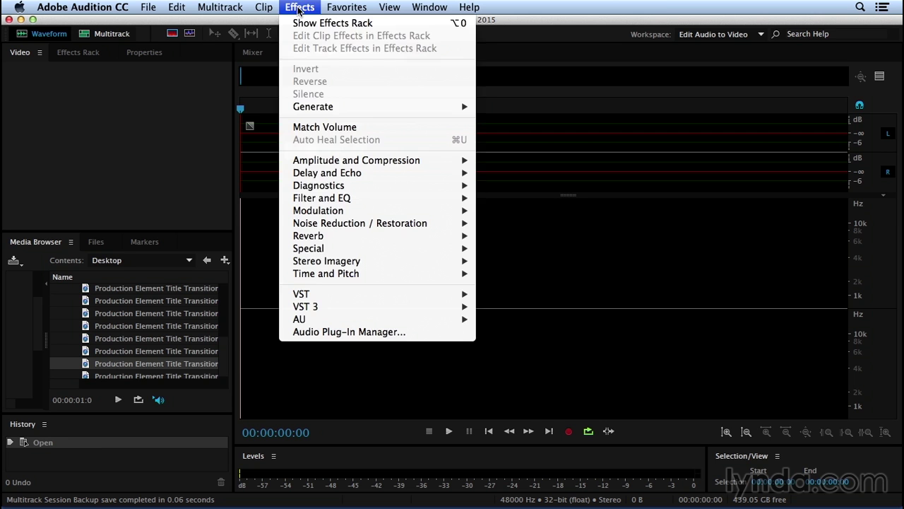
pyautogui.moveTo(309, 108)
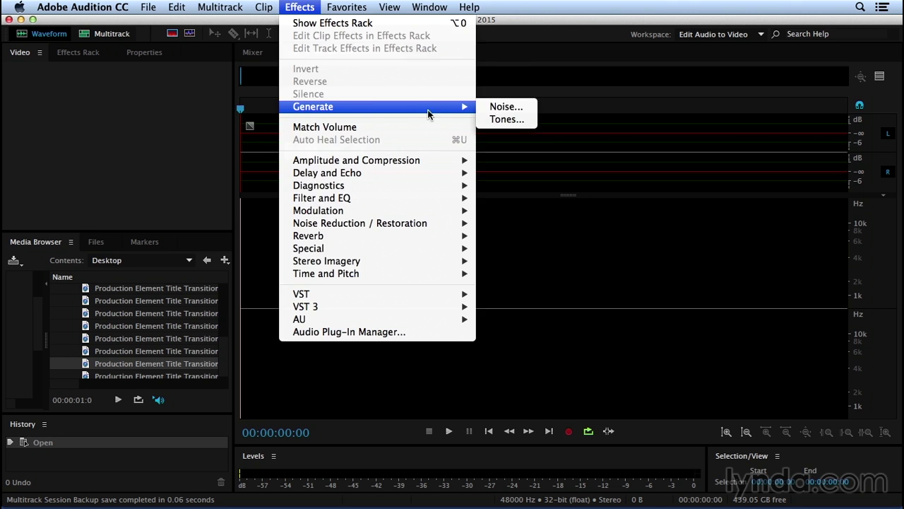
pyautogui.click(529, 111)
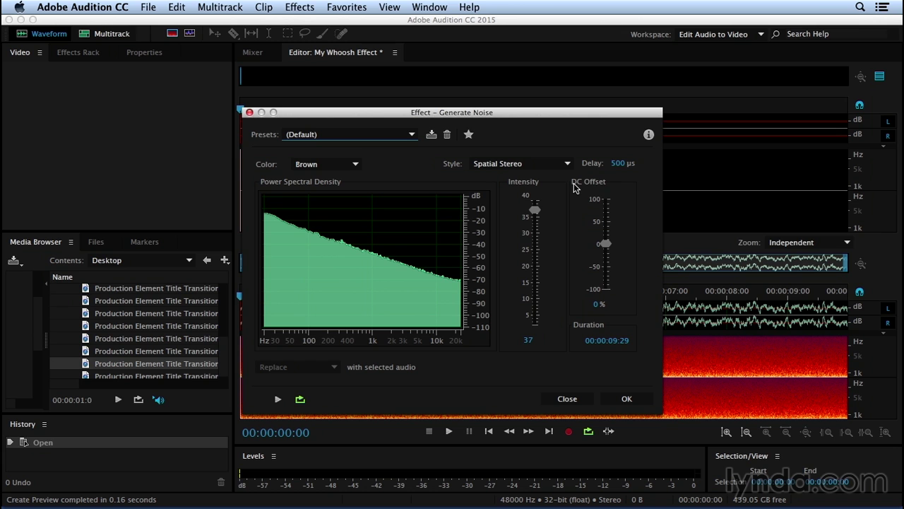
# Change the noise color to White and play a short preview of it.
pyautogui.click(346, 165)
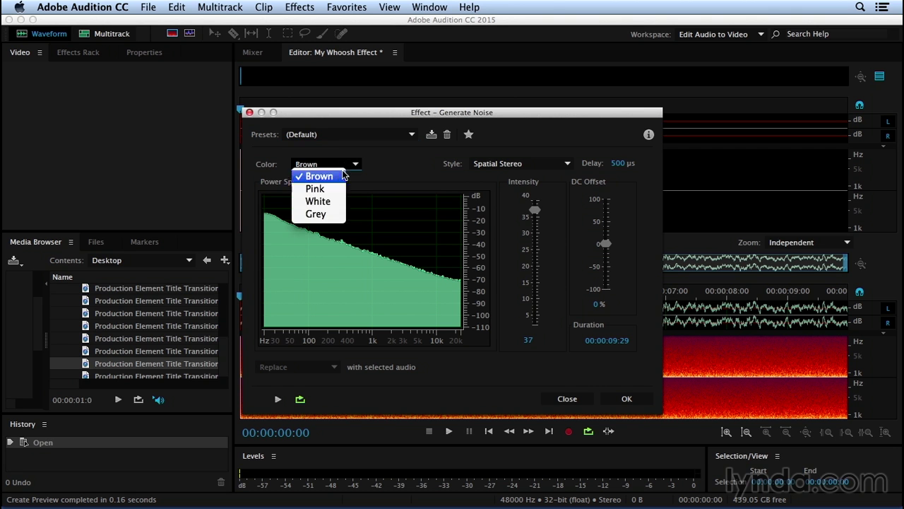
pyautogui.click(332, 202)
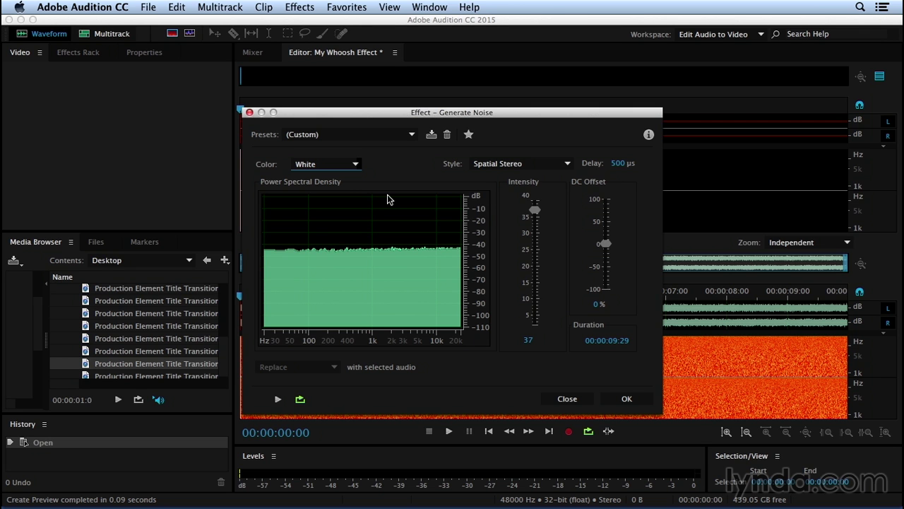
pyautogui.click(278, 399)
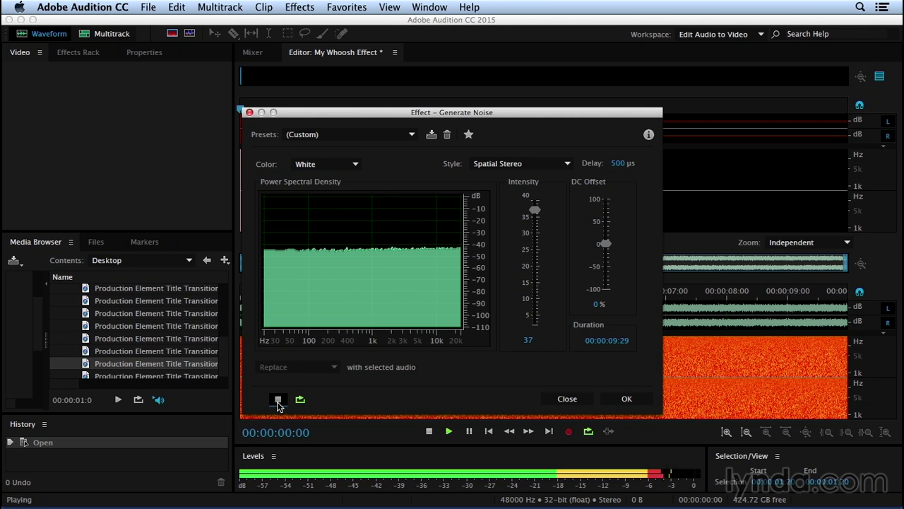
pyautogui.click(278, 400)
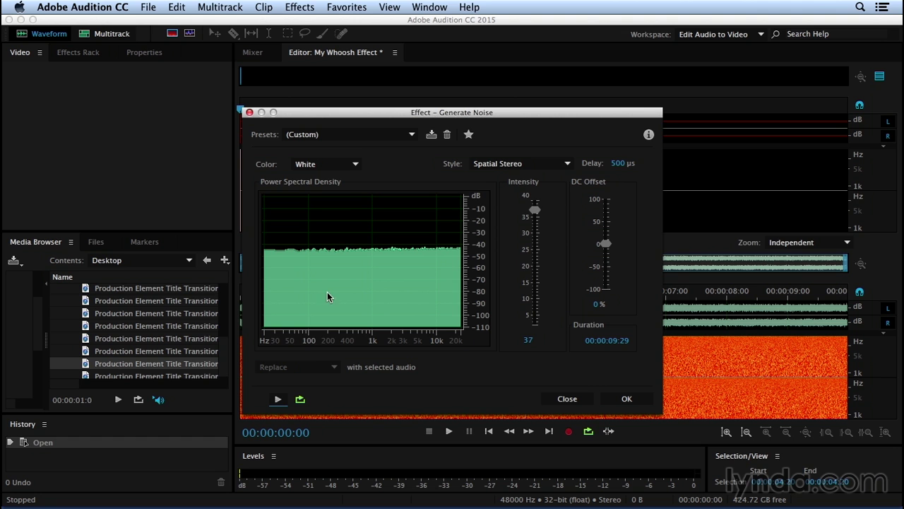
# Change the noise color to Pink and play a short preview of it.
pyautogui.click(354, 169)
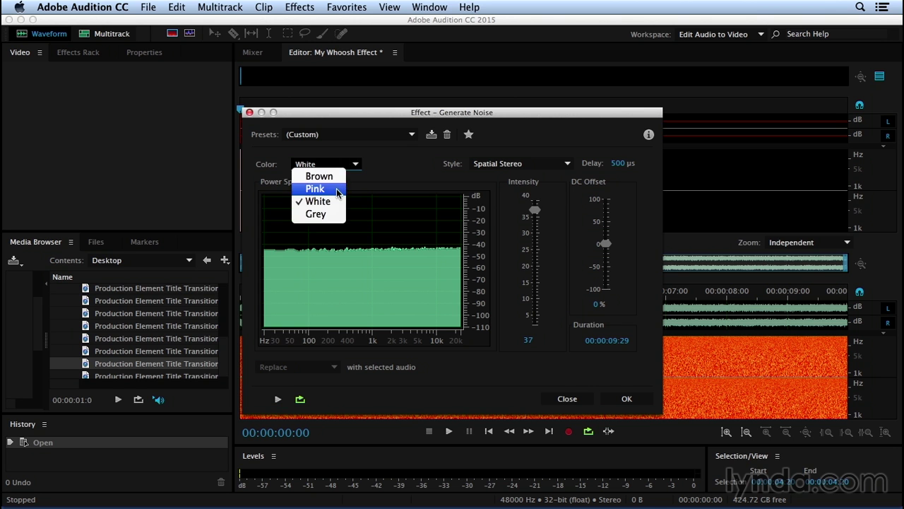
pyautogui.click(336, 190)
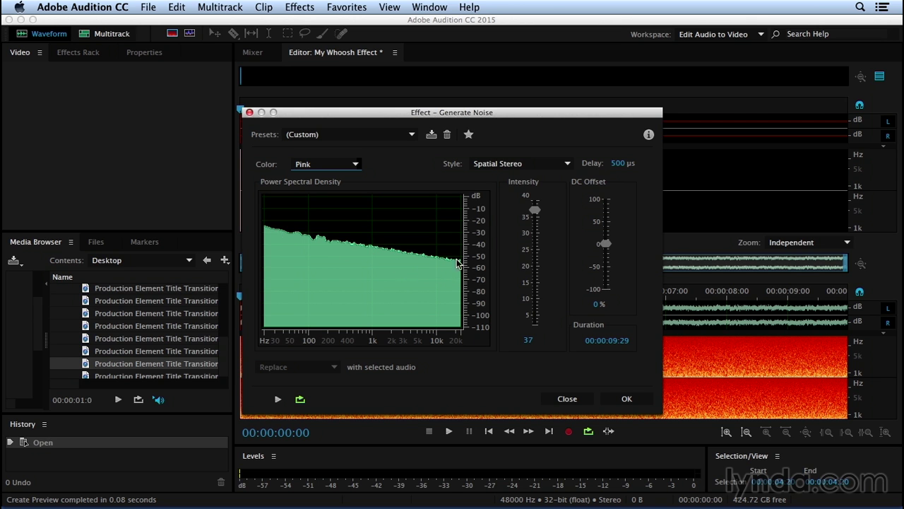
pyautogui.click(278, 400)
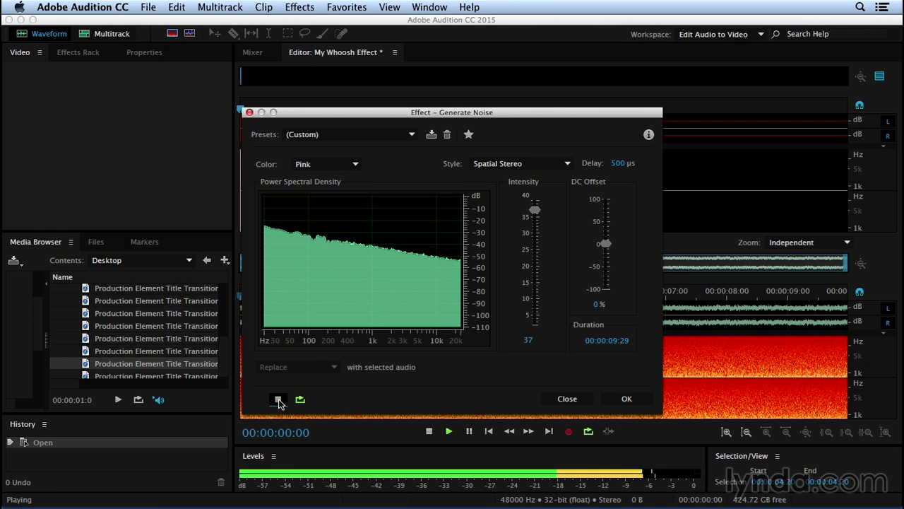
pyautogui.click(278, 400)
# Set the noise color to Brown and play a short preview of it.
pyautogui.click(330, 164)
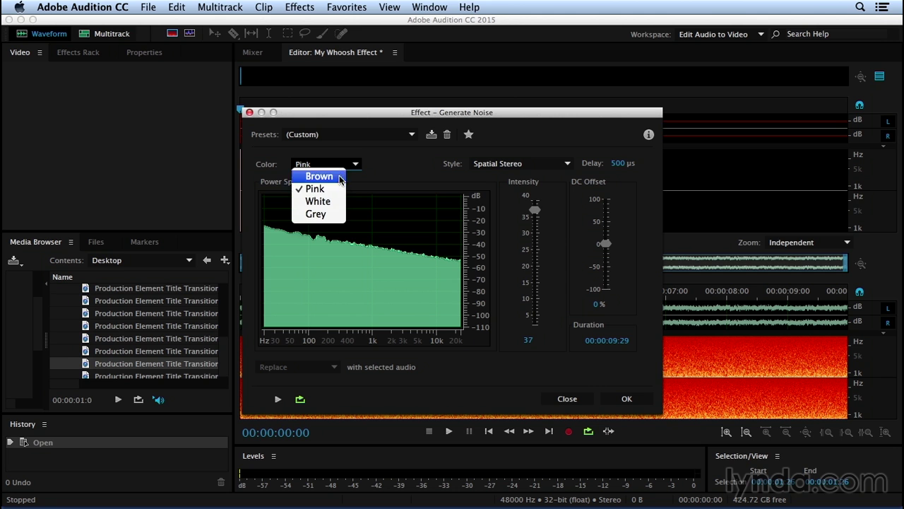
pyautogui.click(320, 177)
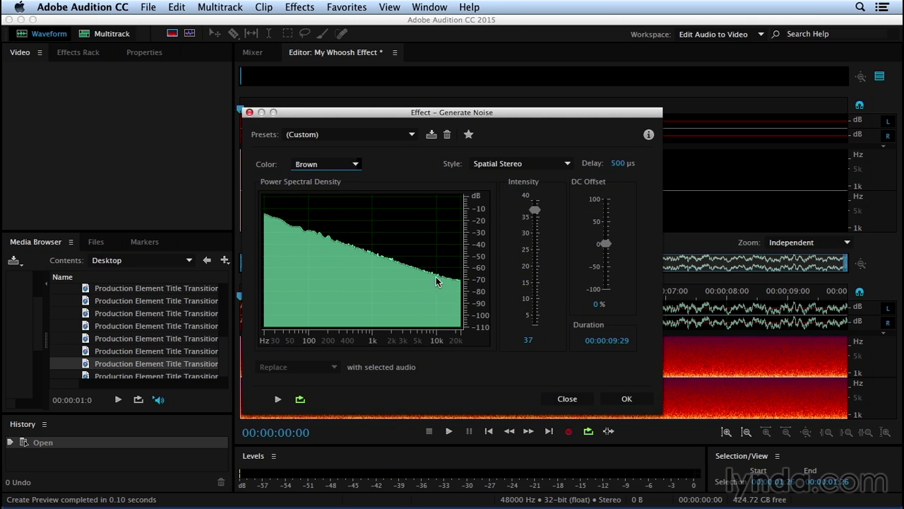
pyautogui.click(277, 398)
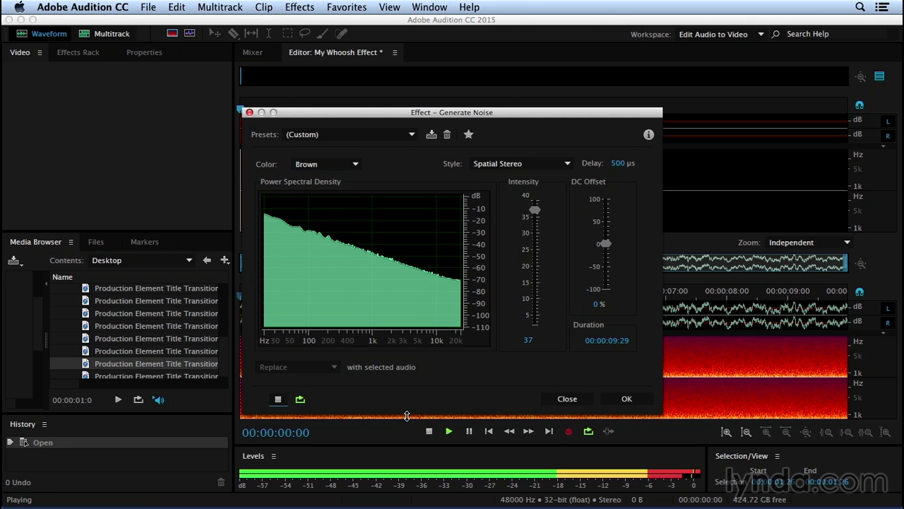
pyautogui.click(278, 399)
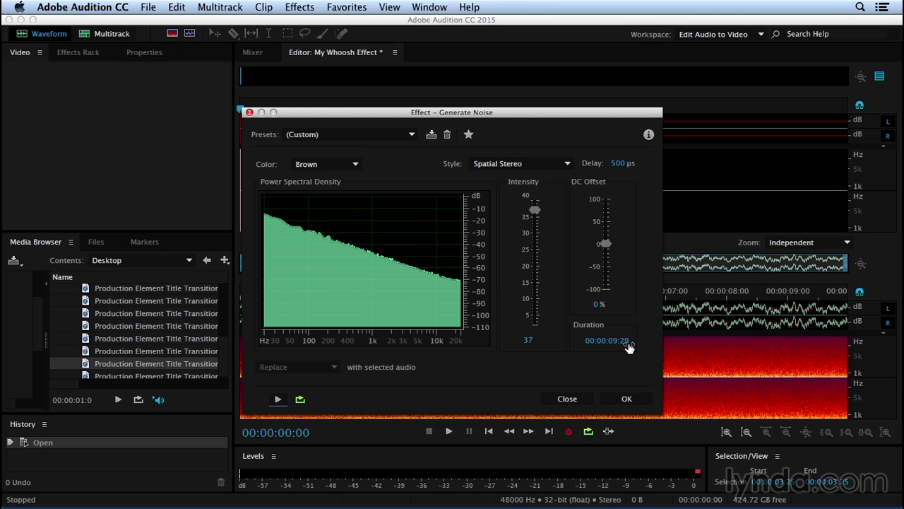
# Set the noise duration to 00:00:01:00 and generate the brown noise in the file.
pyautogui.moveTo(612, 347); pyautogui.dragTo(610, 417)
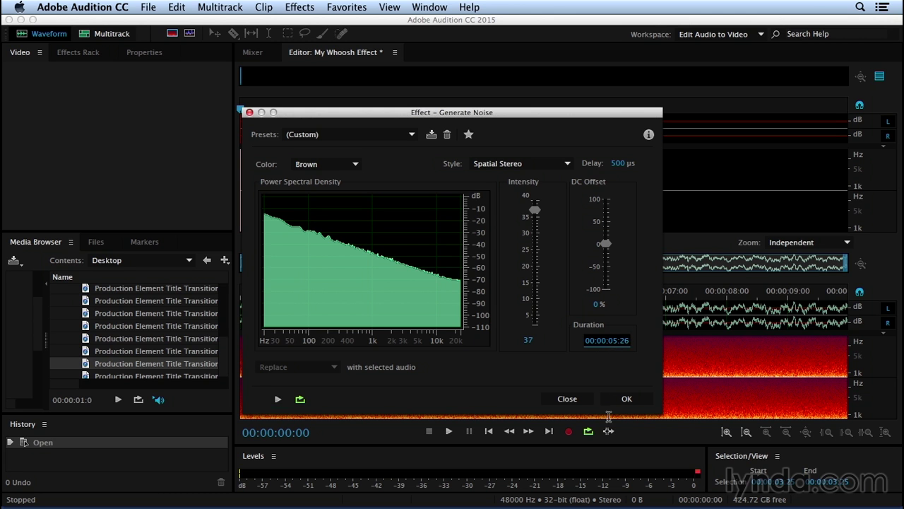
pyautogui.click(613, 340)
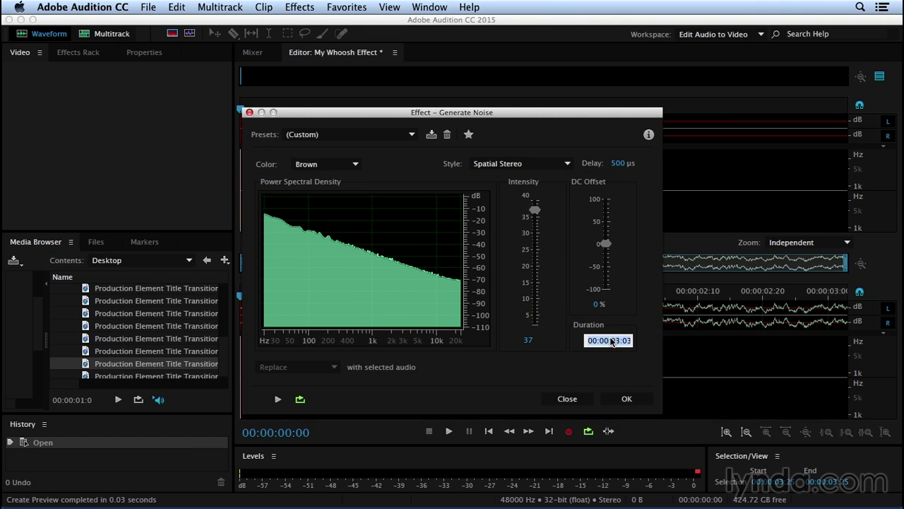
pyautogui.click(616, 341)
pyautogui.press('BackSpace')
pyautogui.write('1')
pyautogui.moveTo(624, 341); pyautogui.dragTo(654, 344)
pyautogui.write('00')
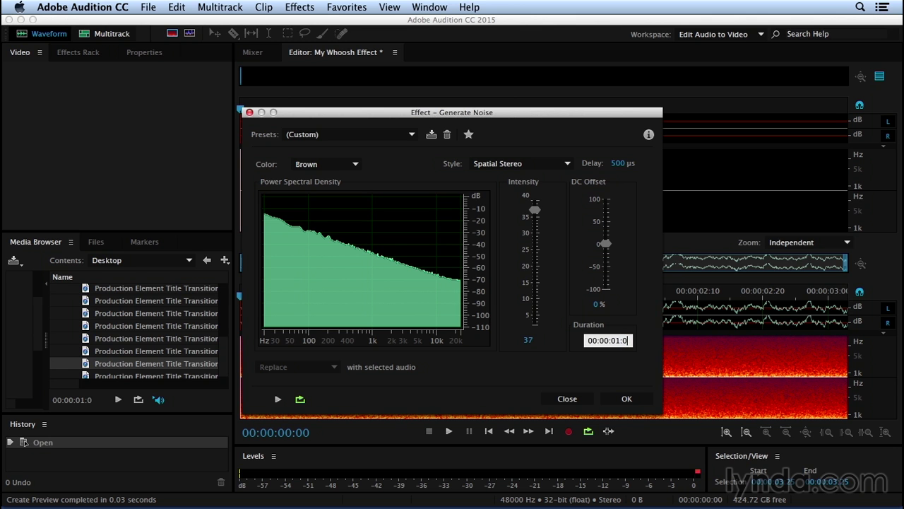
pyautogui.press('Return')
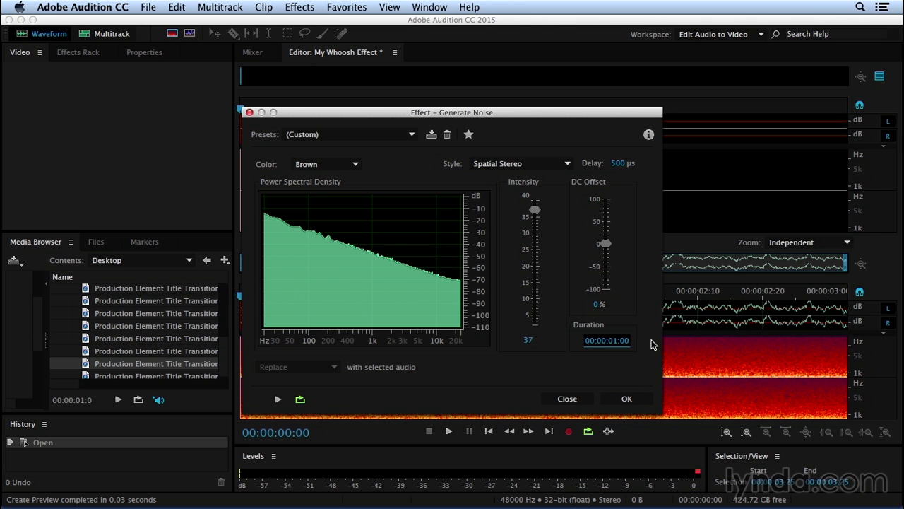
pyautogui.click(623, 397)
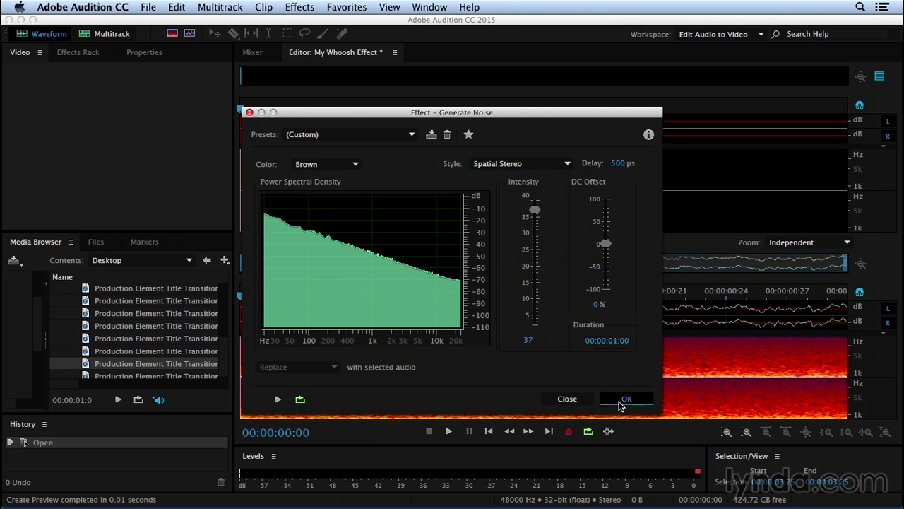
# Play the generated noise from about 00:00:00:12 to hear it, and stop playback.
pyautogui.click(501, 300)
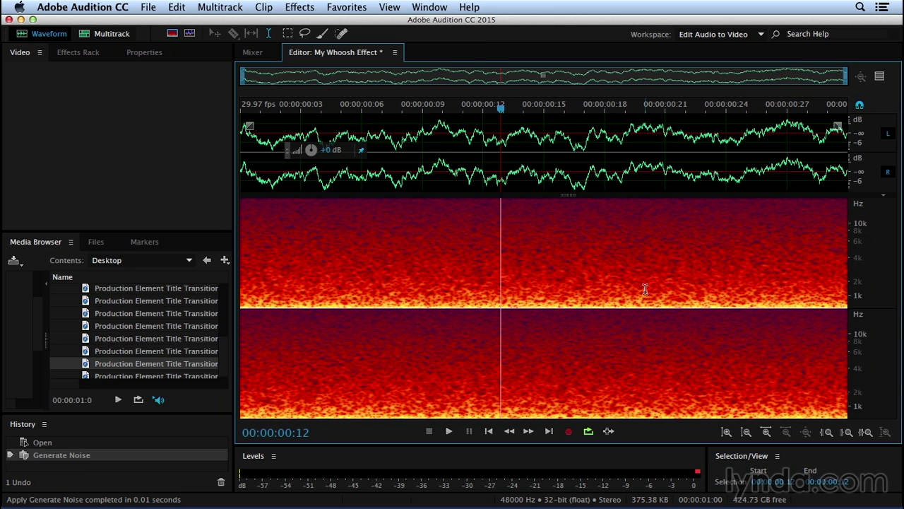
pyautogui.press('space')
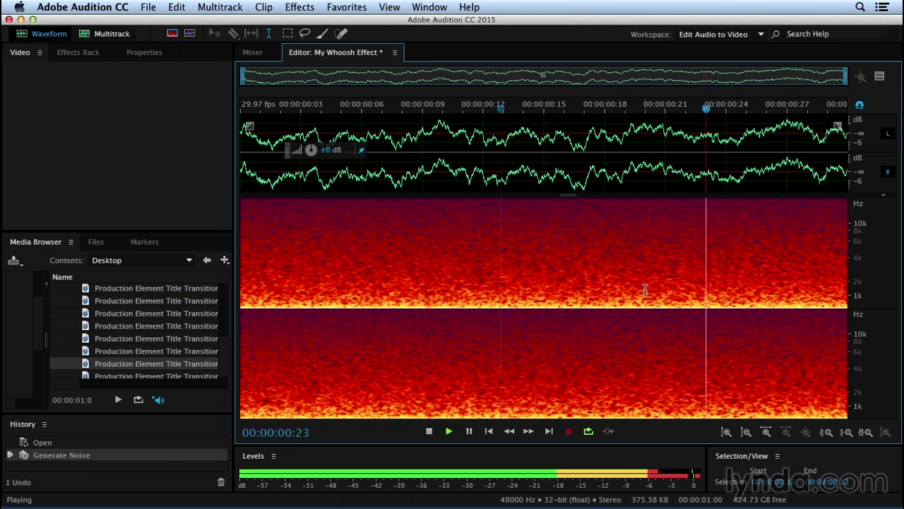
pyautogui.press('space')
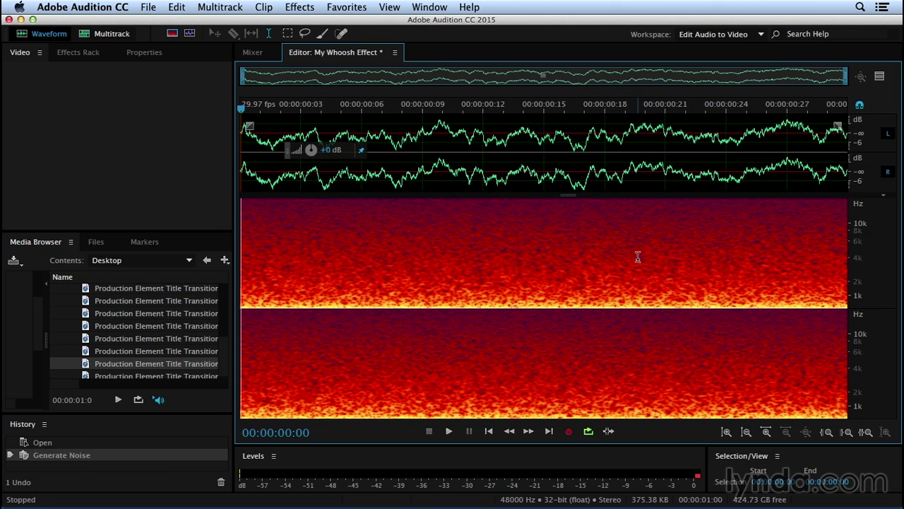
# Lasso the spectrogram's high frequencies above a curve falling from about frame 1 to frame 24, adding the leftover slivers at the clip's end.
pyautogui.click(304, 35)
pyautogui.click(269, 201)
pyautogui.moveTo(269, 202)
pyautogui.mouseDown()
pyautogui.moveTo(323, 241)
pyautogui.moveTo(404, 260)
pyautogui.moveTo(649, 286)
pyautogui.moveTo(789, 318)
pyautogui.moveTo(839, 315)
pyautogui.moveTo(851, 305)
pyautogui.moveTo(848, 204)
pyautogui.moveTo(273, 186)
pyautogui.mouseUp()
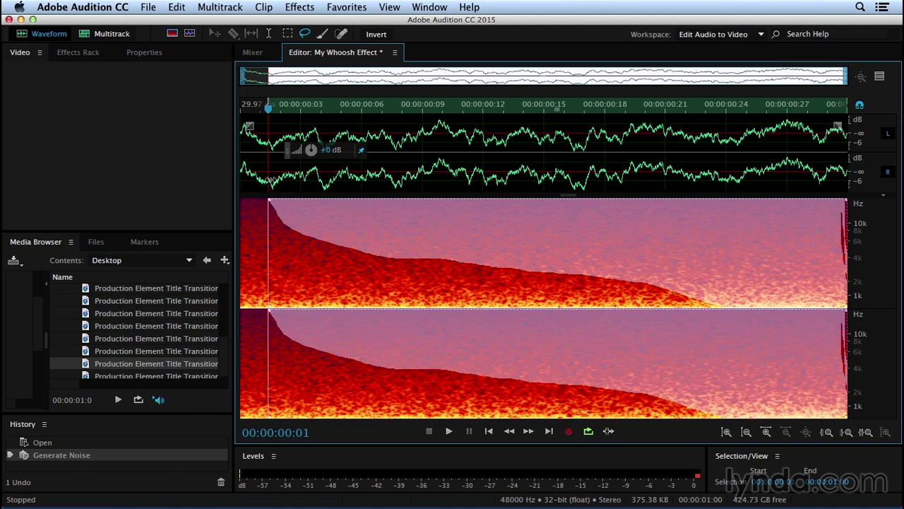
pyautogui.moveTo(848, 223)
pyautogui.mouseDown()
pyautogui.moveTo(846, 263)
pyautogui.moveTo(854, 203)
pyautogui.moveTo(870, 206)
pyautogui.moveTo(848, 212)
pyautogui.mouseUp()
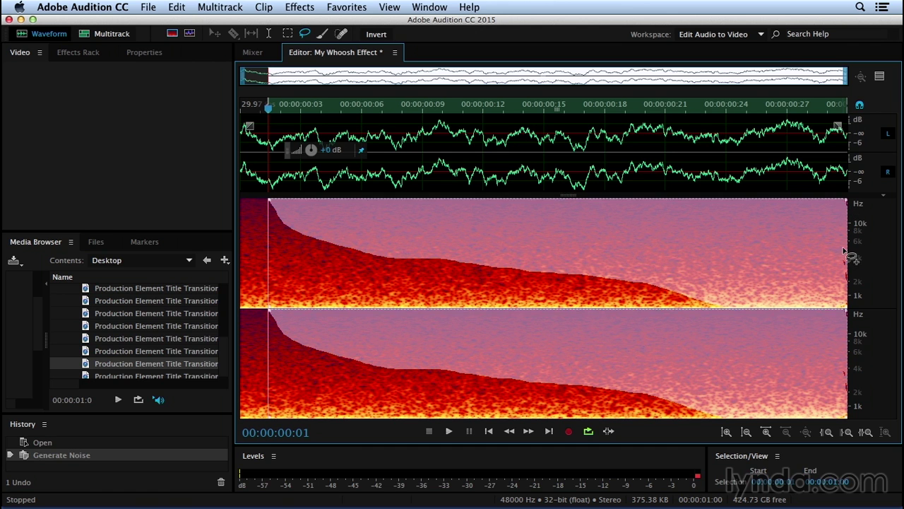
pyautogui.moveTo(839, 268); pyautogui.dragTo(852, 317)
# Open the Distortion effect for the lassoed high frequencies and load the Snakeskin preset.
pyautogui.click(303, 9)
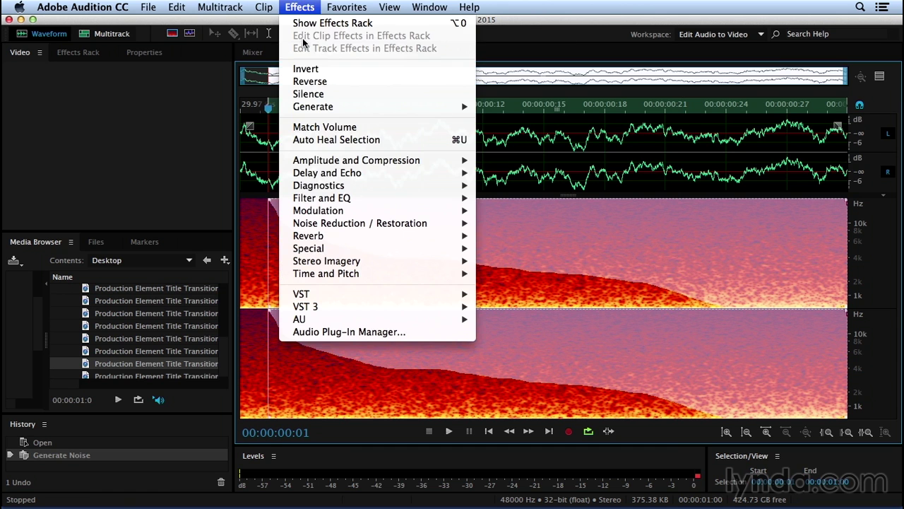
pyautogui.moveTo(336, 248)
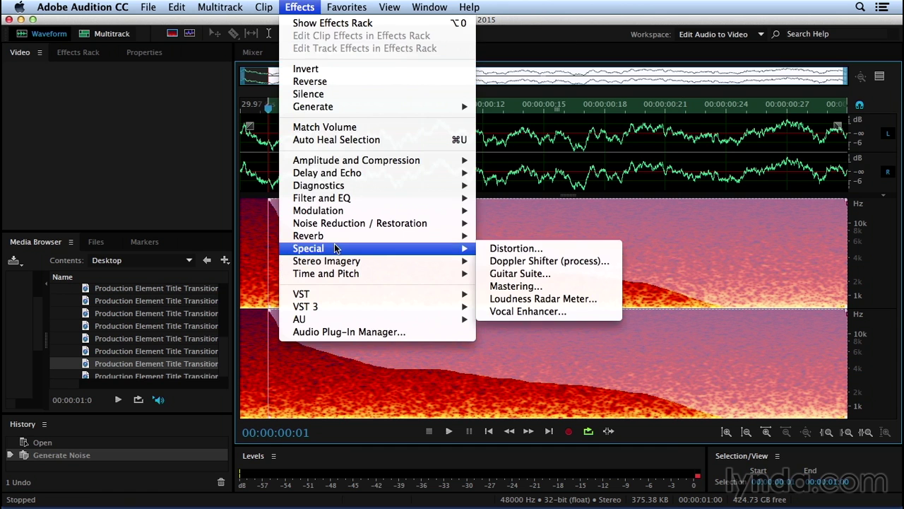
pyautogui.click(576, 251)
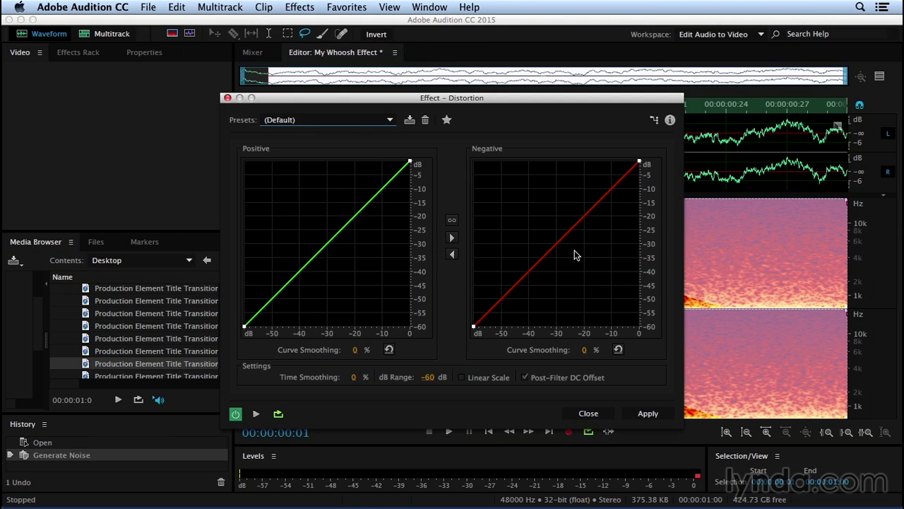
pyautogui.moveTo(476, 94); pyautogui.dragTo(405, 25)
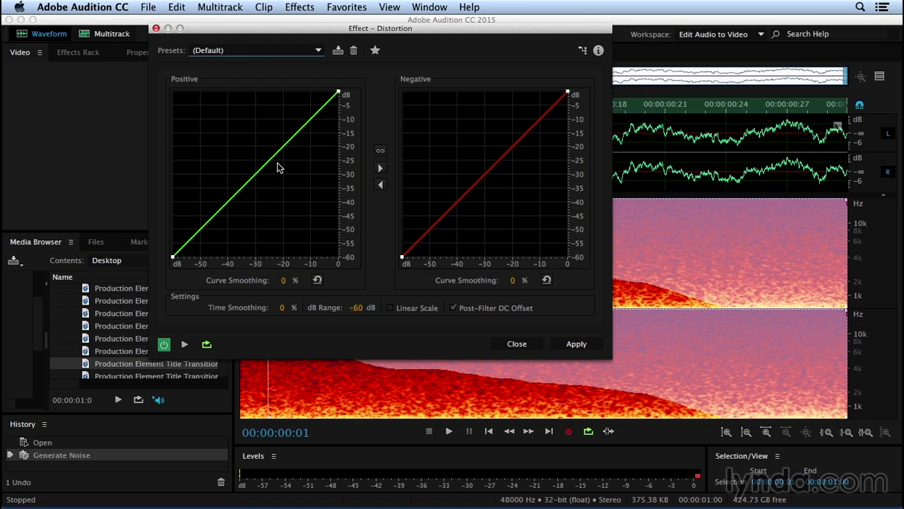
pyautogui.click(255, 53)
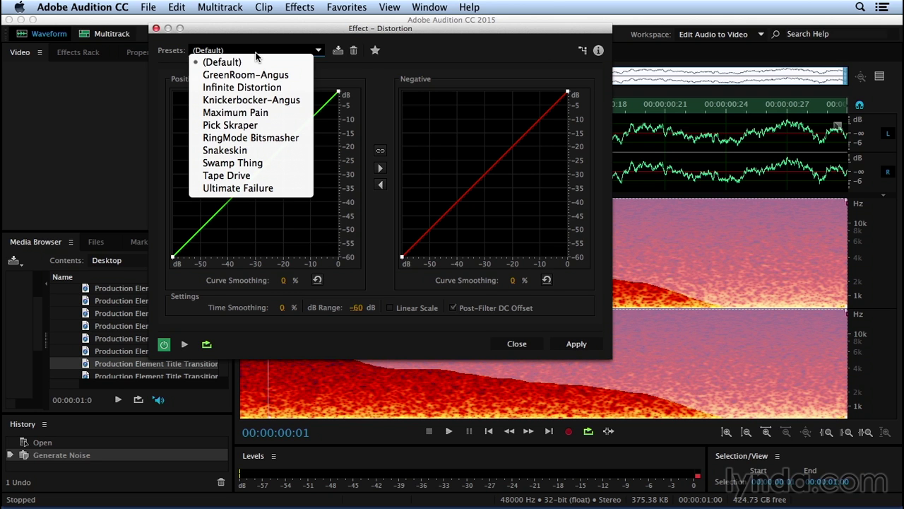
pyautogui.click(260, 152)
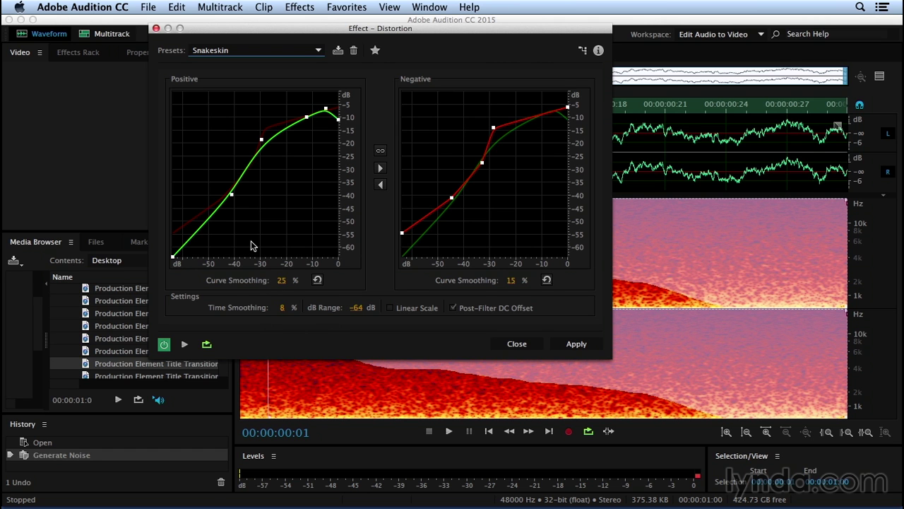
# Preview the Snakeskin distortion on the selected frequencies, and stop the playback.
pyautogui.click(268, 52)
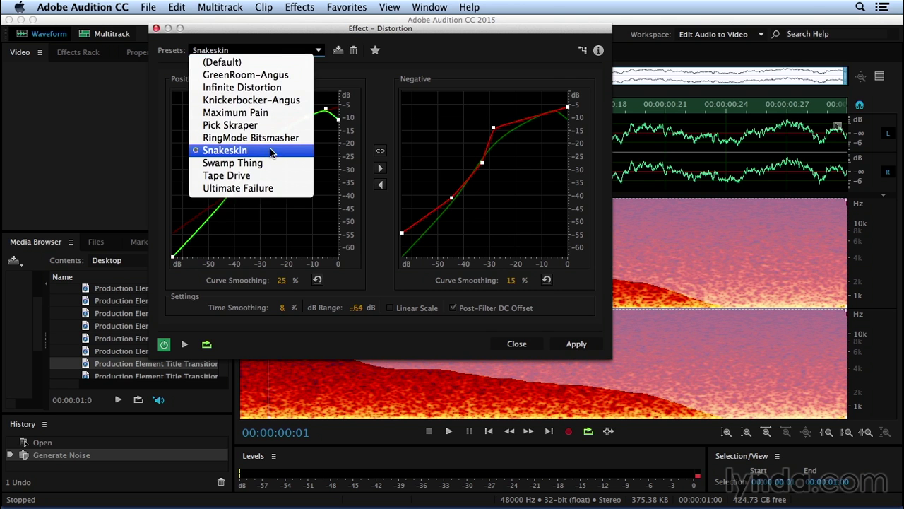
pyautogui.click(323, 68)
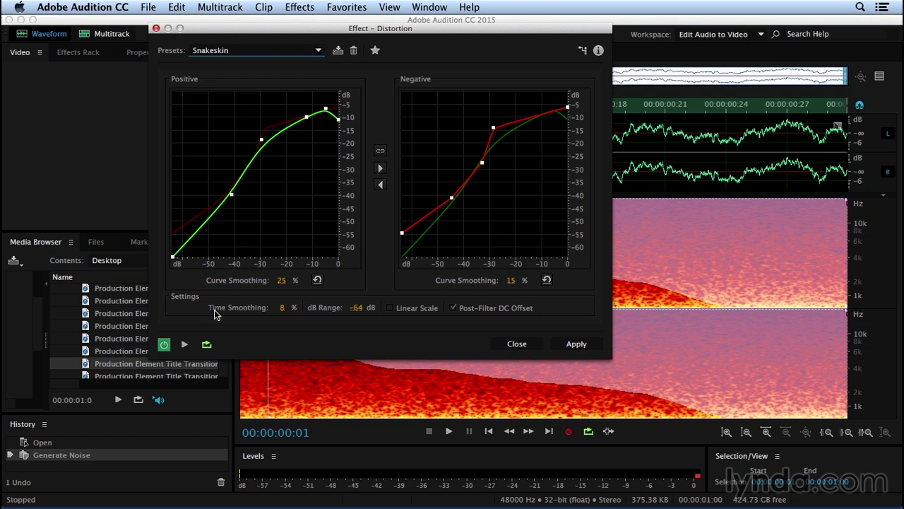
pyautogui.click(185, 346)
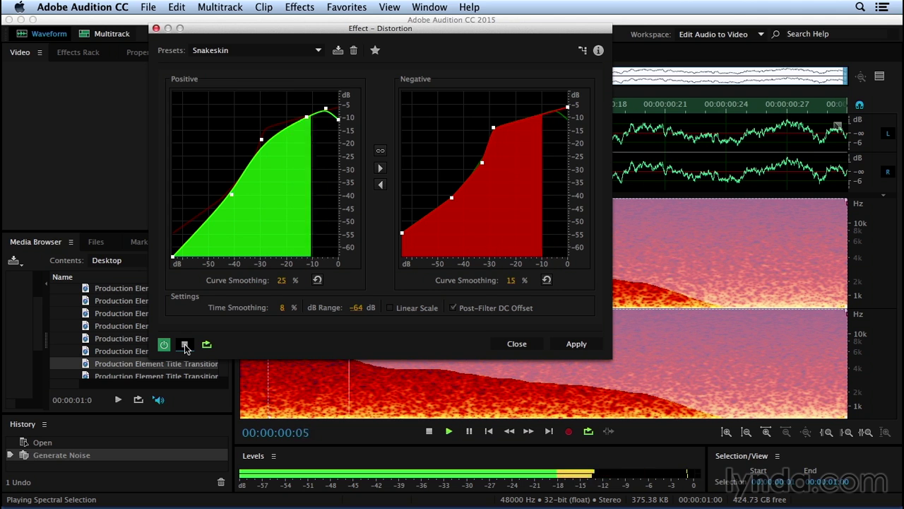
pyautogui.click(184, 345)
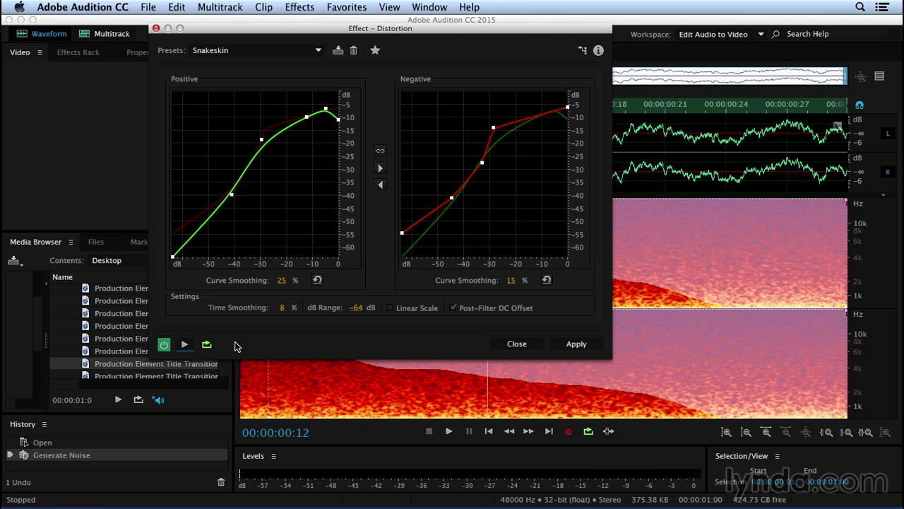
# Try the Swamp Thing and Maximum Pain distortion presets, playing a short preview of each.
pyautogui.click(239, 51)
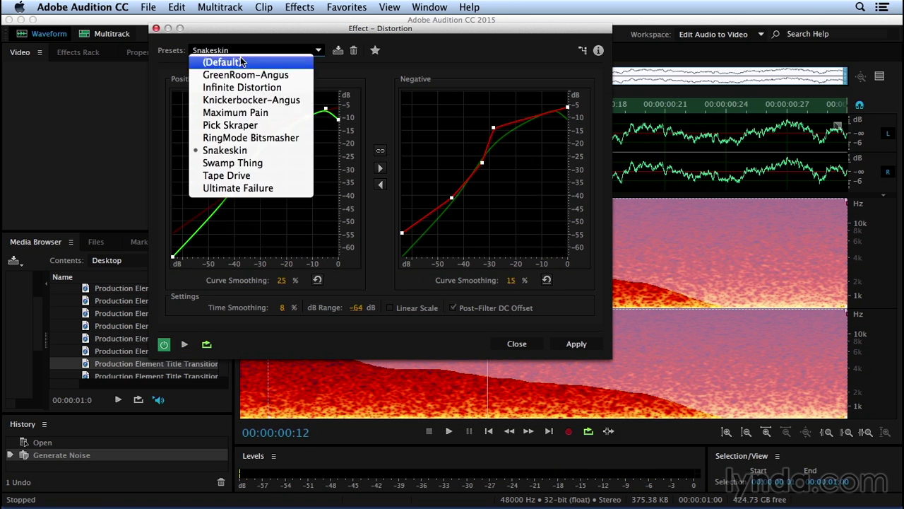
pyautogui.click(257, 164)
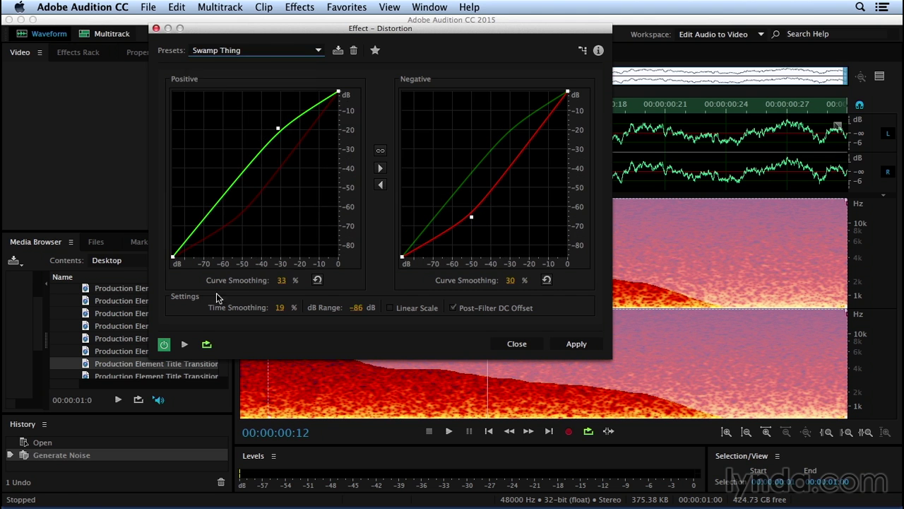
pyautogui.click(185, 345)
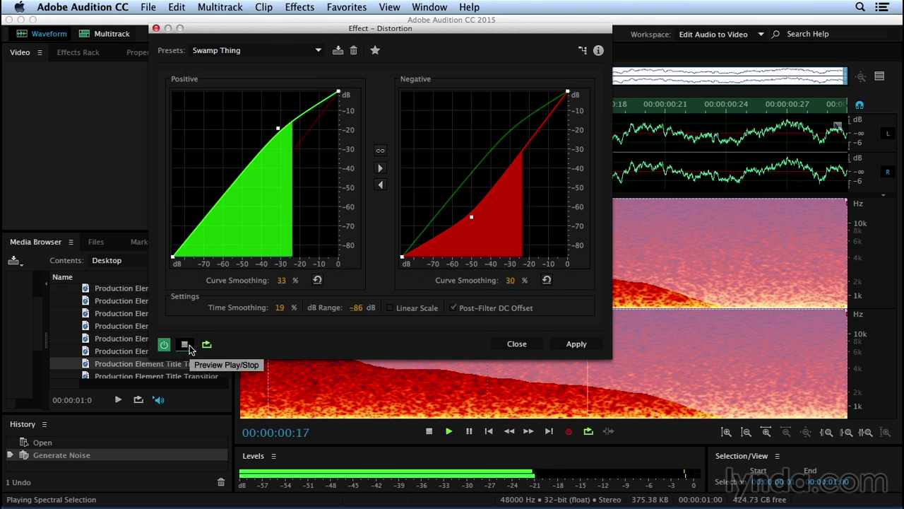
pyautogui.click(187, 345)
pyautogui.click(267, 50)
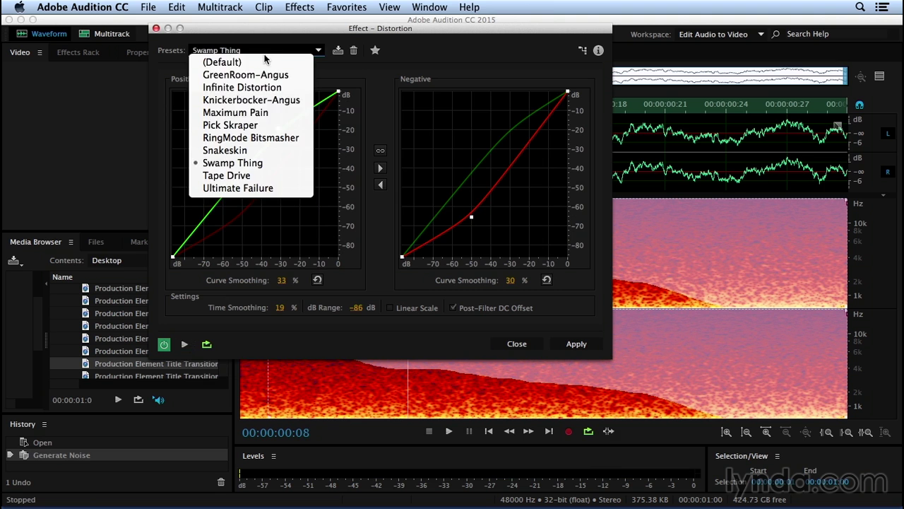
pyautogui.click(235, 113)
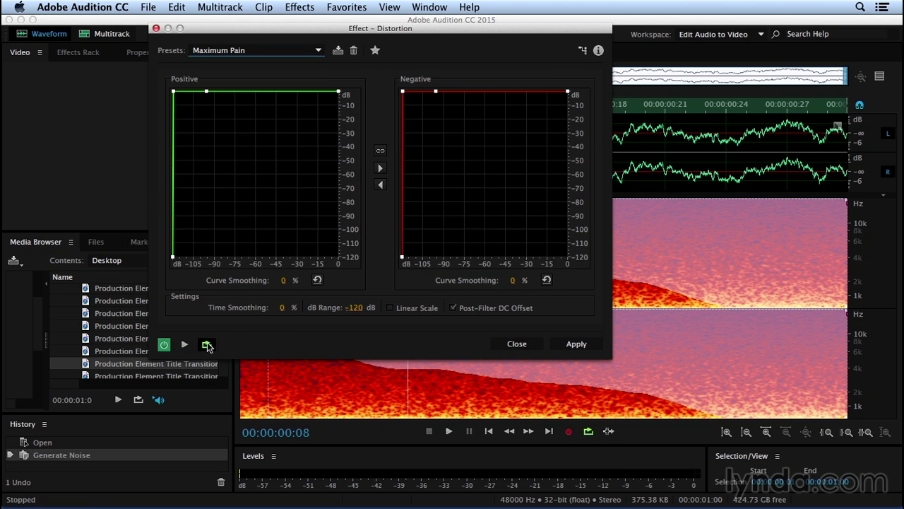
pyautogui.click(186, 344)
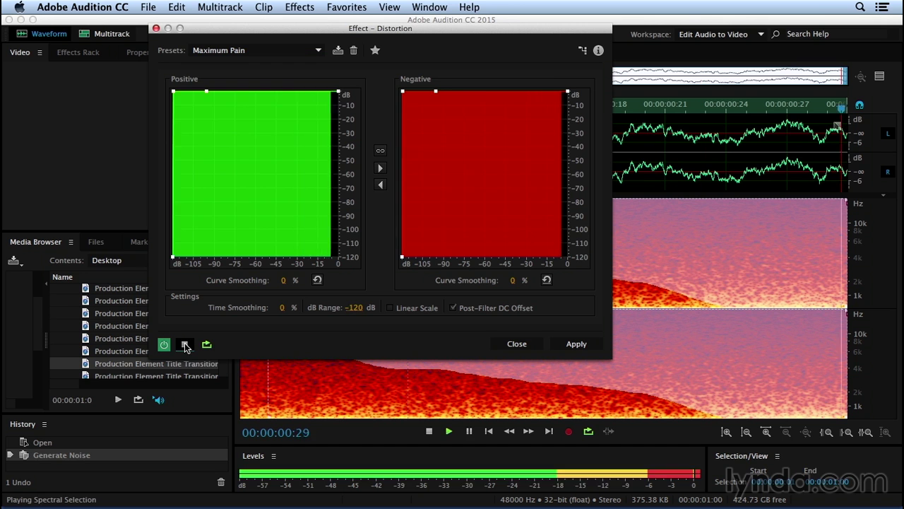
pyautogui.click(185, 345)
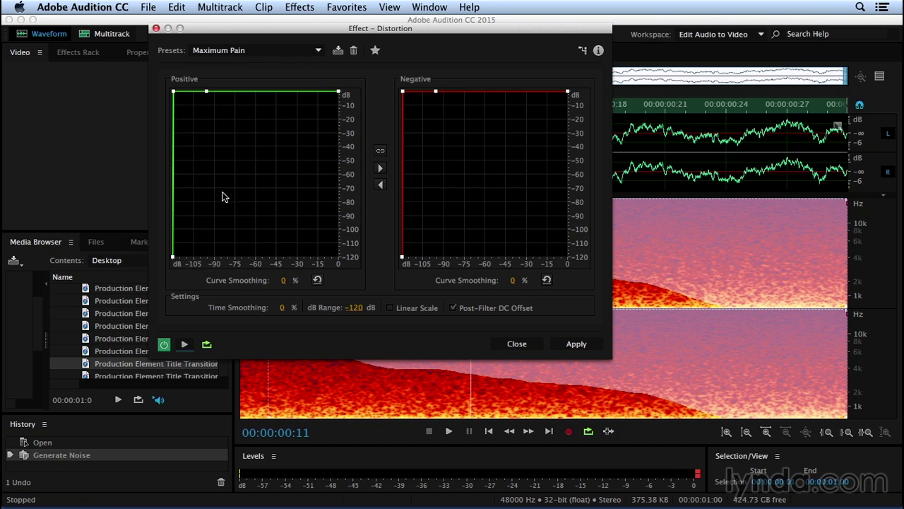
# Choose the Snakeskin preset again and apply the distortion to the selected frequencies.
pyautogui.click(244, 51)
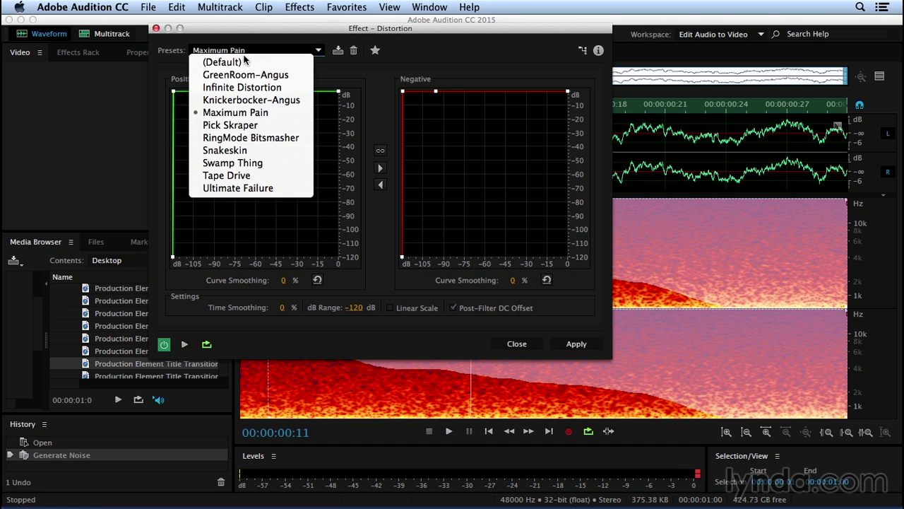
pyautogui.click(236, 151)
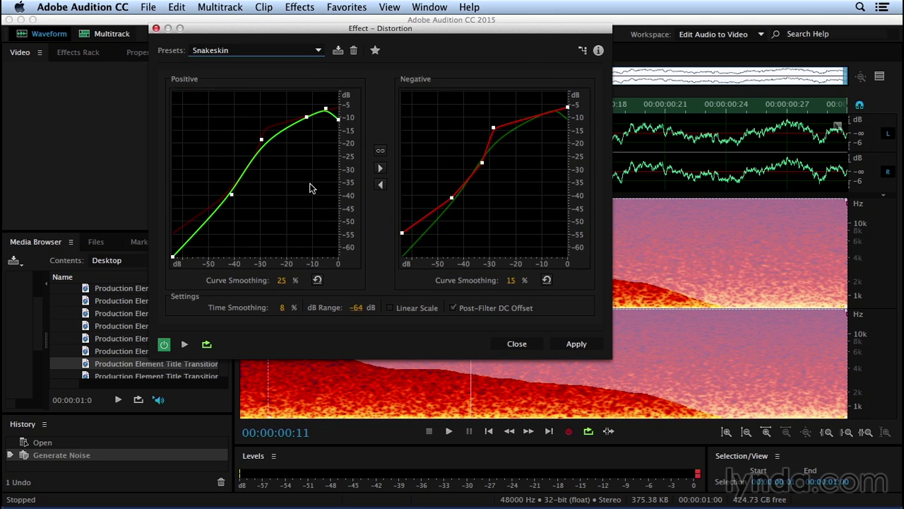
pyautogui.click(582, 343)
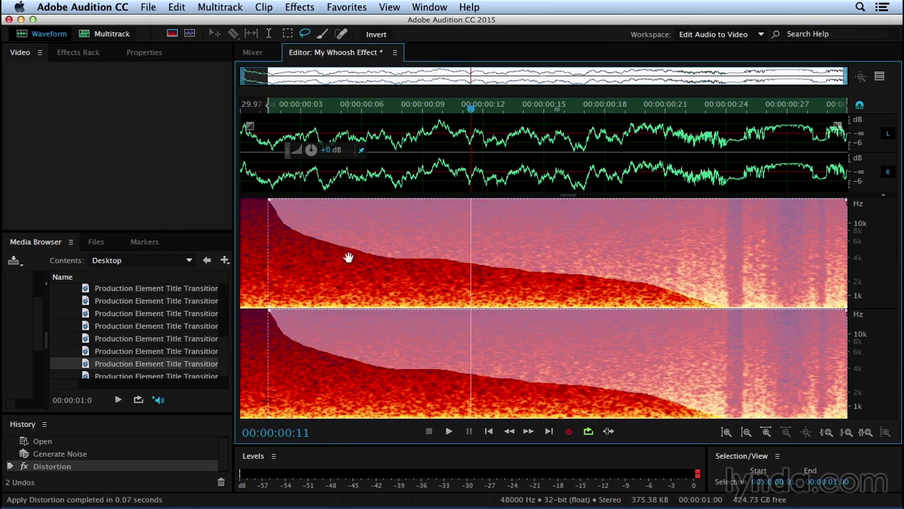
# Clear the lasso selection with the Time Selection tool and play the distorted noise from 00:00:00:00.
pyautogui.press('t')
pyautogui.click(254, 238)
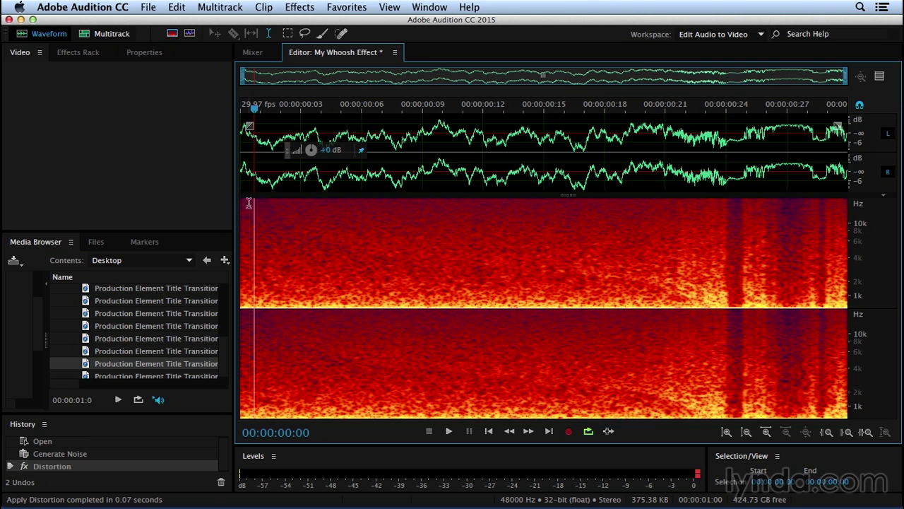
pyautogui.press('space')
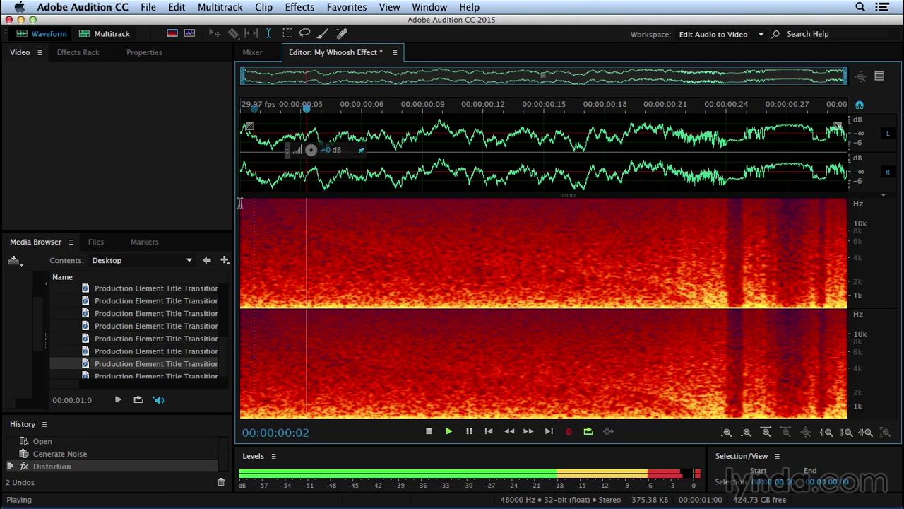
pyautogui.press('space')
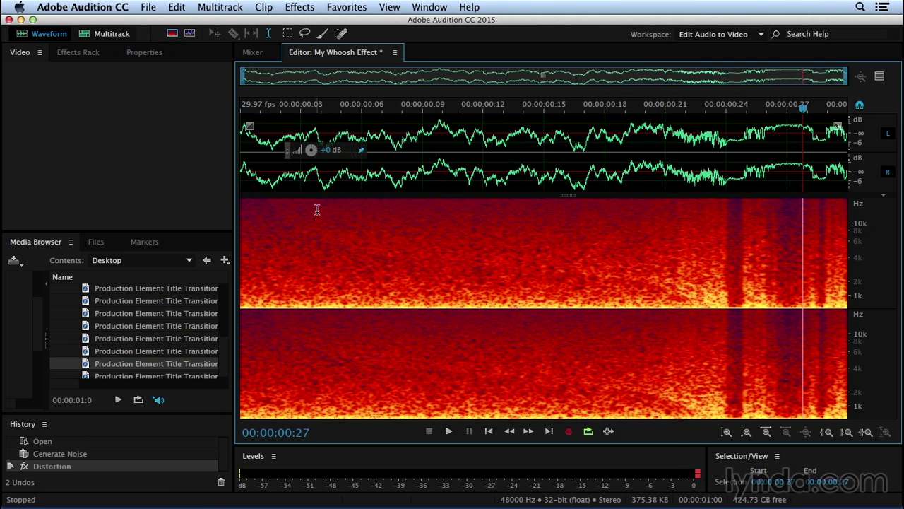
# Select the entire one-second clip and open the Doppler Shifter effect for it.
pyautogui.doubleClick(361, 229)
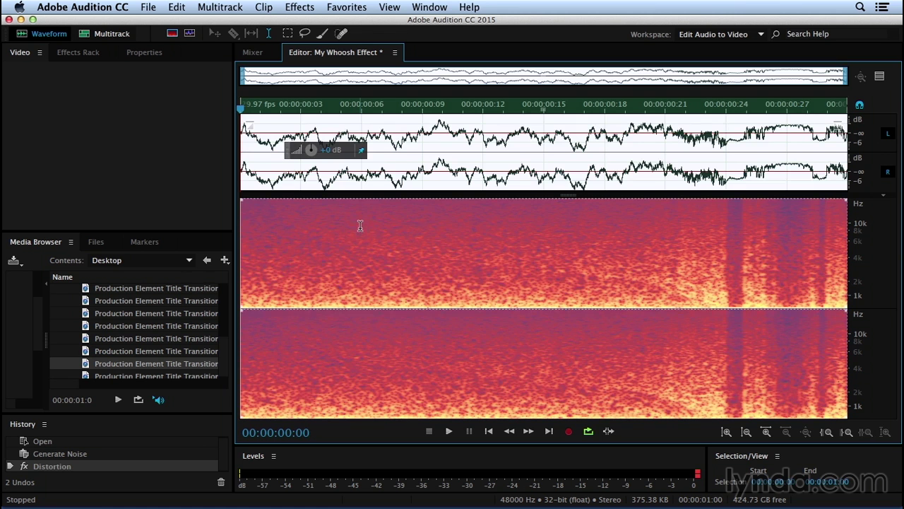
pyautogui.click(312, 8)
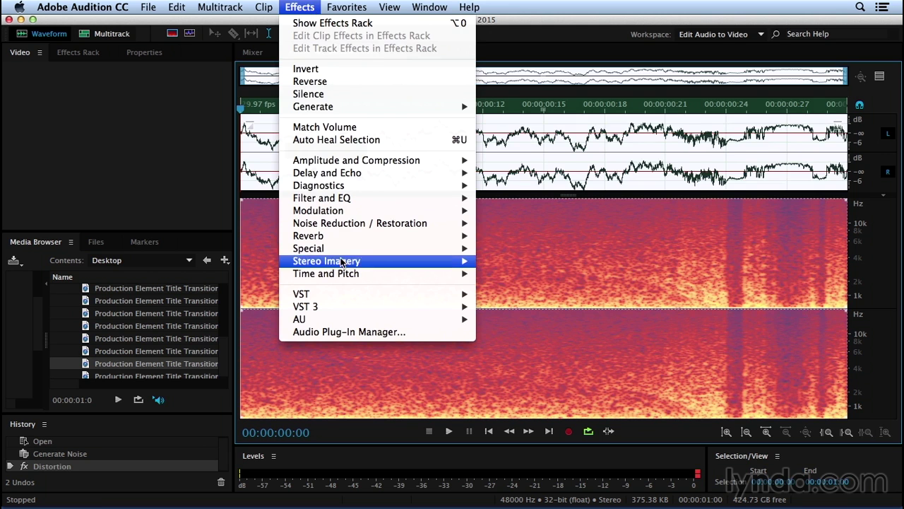
pyautogui.moveTo(422, 252)
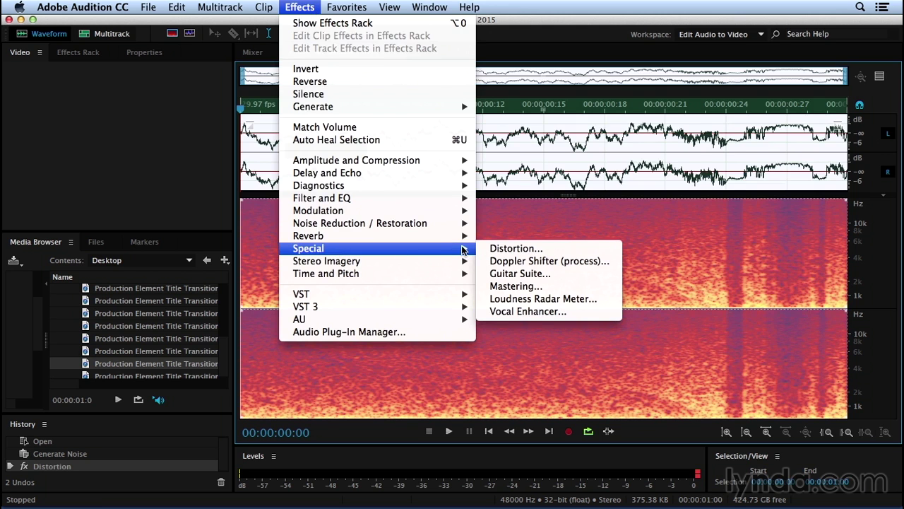
pyautogui.click(528, 262)
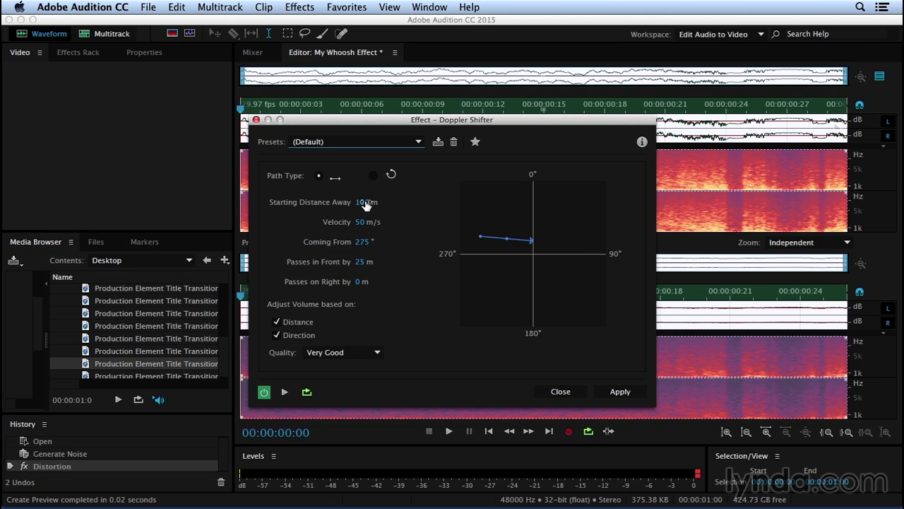
# Set the Doppler path to start 10 m away, at 99 m/s, coming from 344°, passing in front by 14 m.
pyautogui.moveTo(363, 203); pyautogui.dragTo(363, 263)
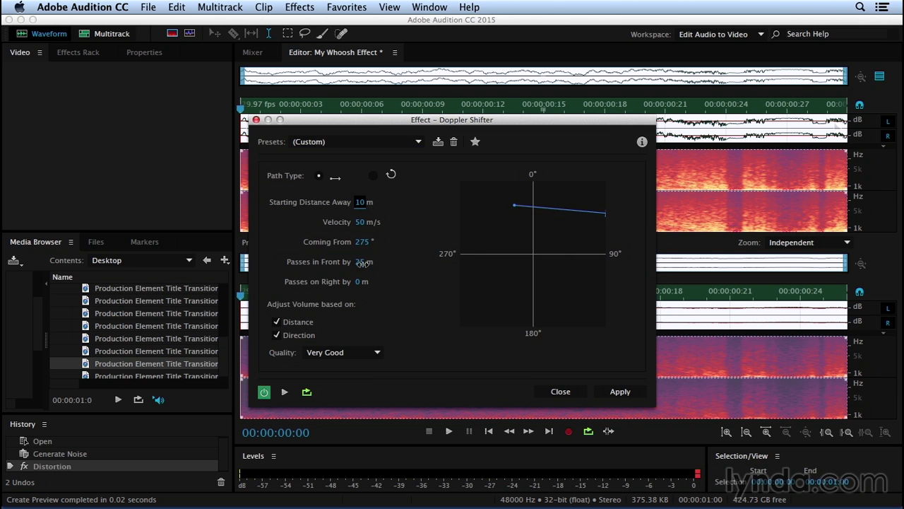
pyautogui.moveTo(361, 222)
pyautogui.mouseDown()
pyautogui.moveTo(362, 182)
pyautogui.moveTo(362, 205)
pyautogui.mouseUp()
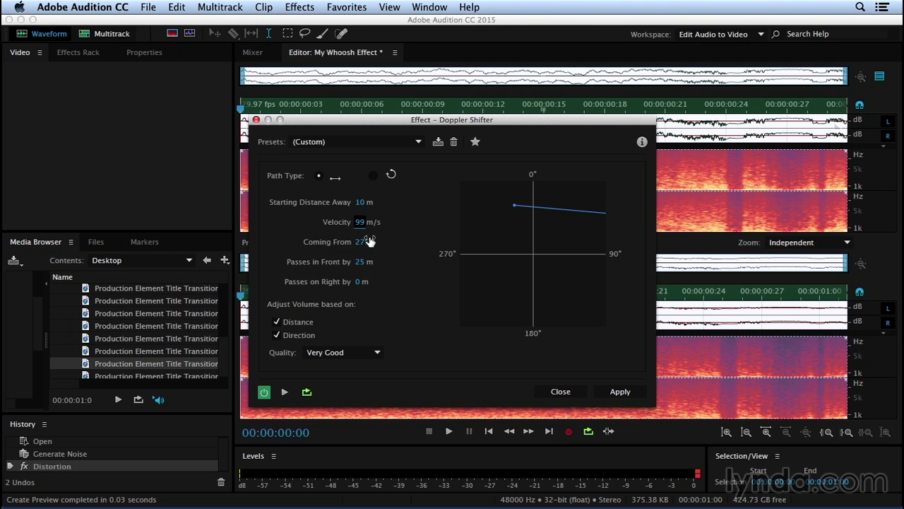
pyautogui.moveTo(360, 243); pyautogui.dragTo(411, 248)
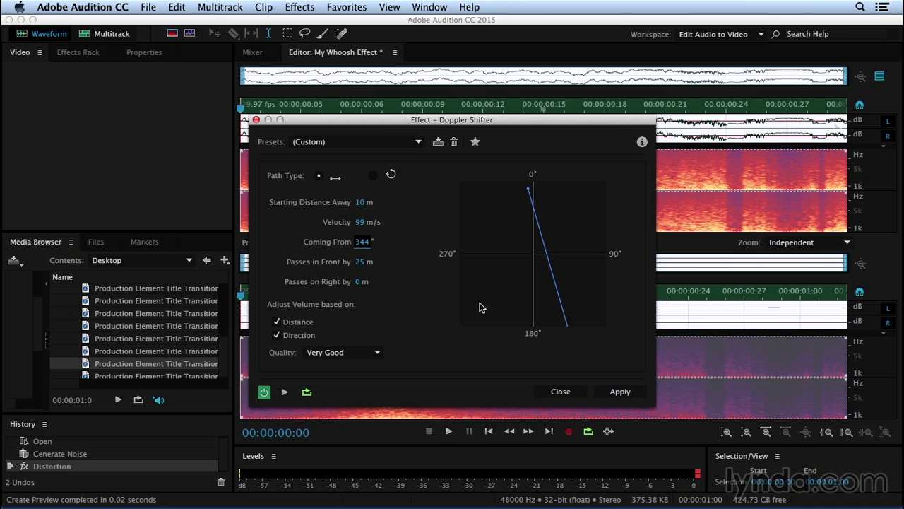
pyautogui.moveTo(363, 264)
pyautogui.mouseDown()
pyautogui.moveTo(366, 287)
pyautogui.moveTo(360, 264)
pyautogui.mouseUp()
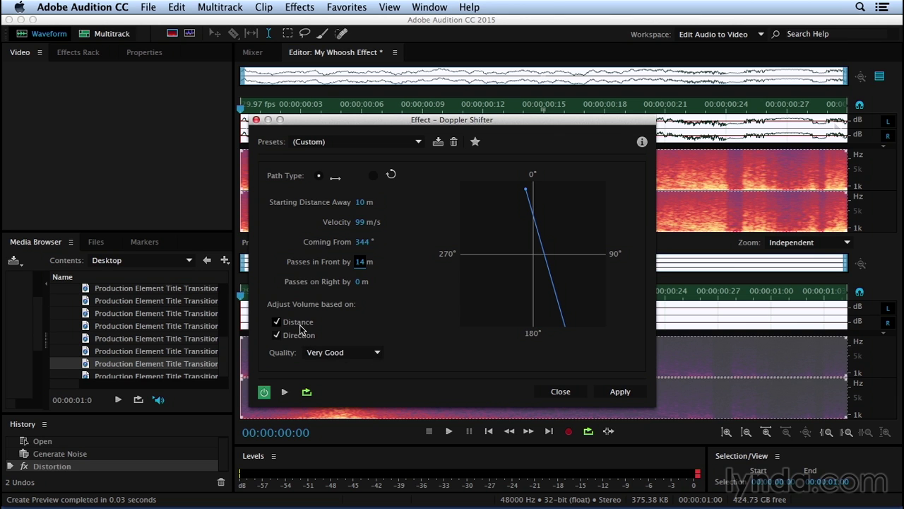
# Set the Doppler Shifter quality to Perfect (slowest) and preview the moving sound.
pyautogui.click(358, 352)
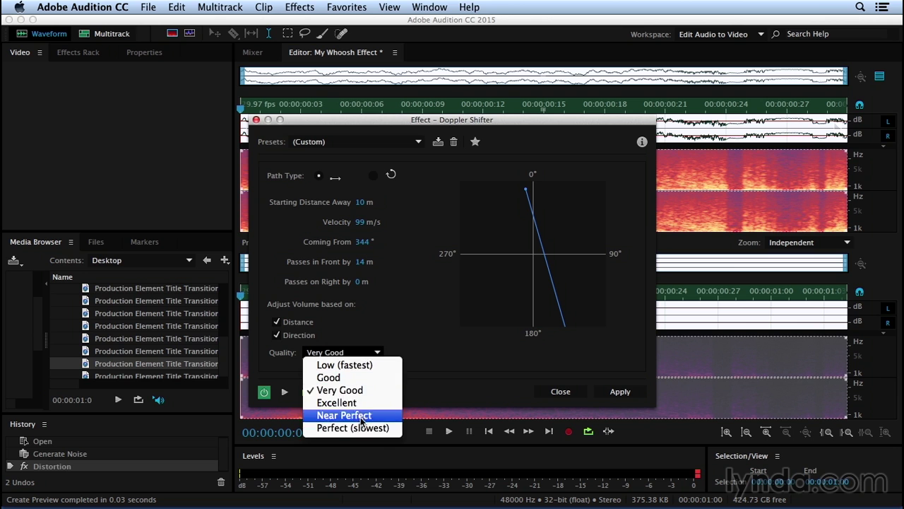
pyautogui.click(366, 428)
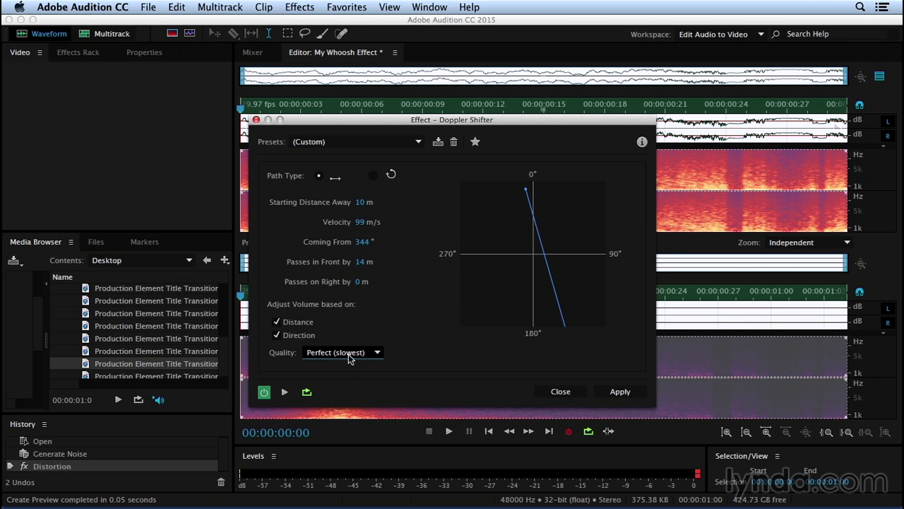
pyautogui.click(287, 395)
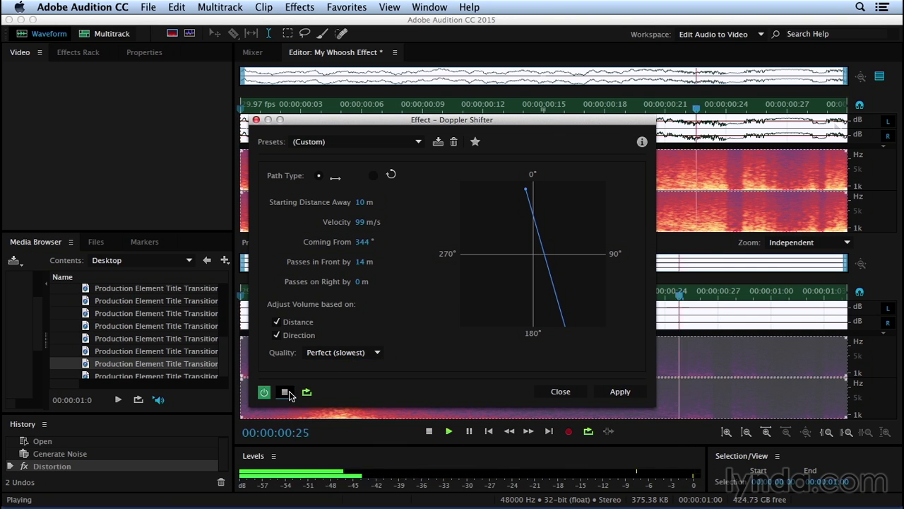
pyautogui.click(286, 394)
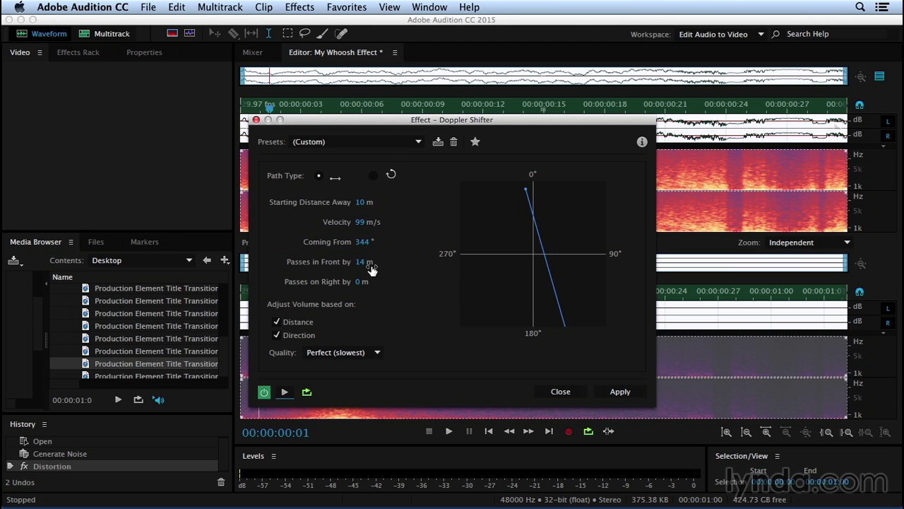
# Try a Doppler Shifter velocity of 44 m/s and preview the moving sound.
pyautogui.moveTo(358, 224); pyautogui.dragTo(354, 251)
pyautogui.click(285, 392)
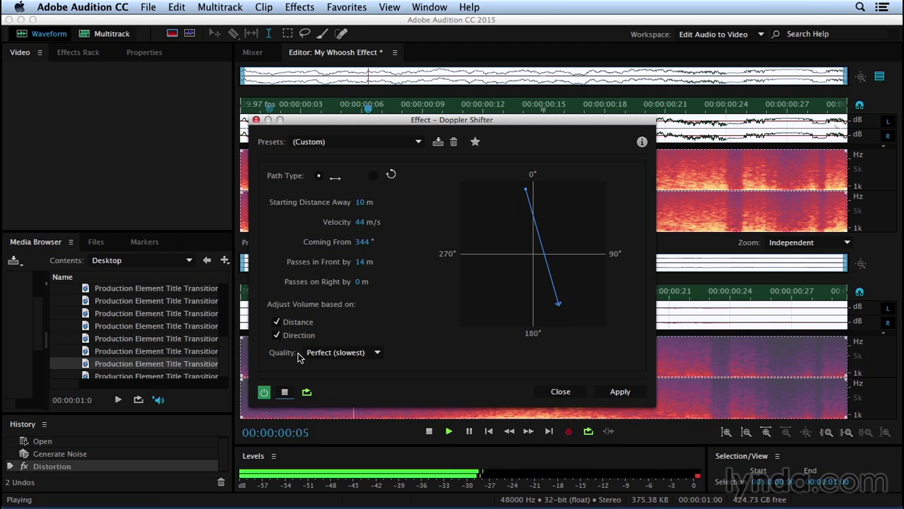
pyautogui.click(283, 393)
# Set the Doppler velocity to 52 m/s, preview the sound, and apply the effect to the clip.
pyautogui.moveTo(360, 222); pyautogui.dragTo(363, 219)
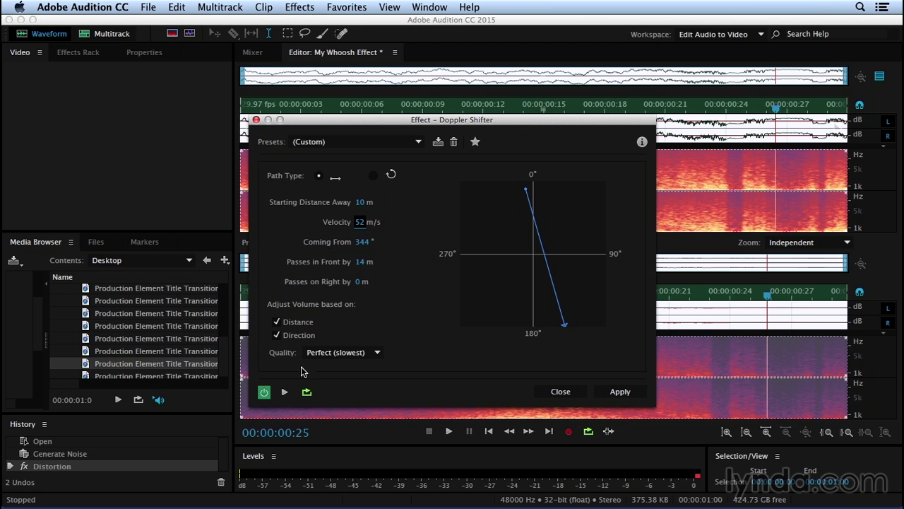
pyautogui.click(286, 394)
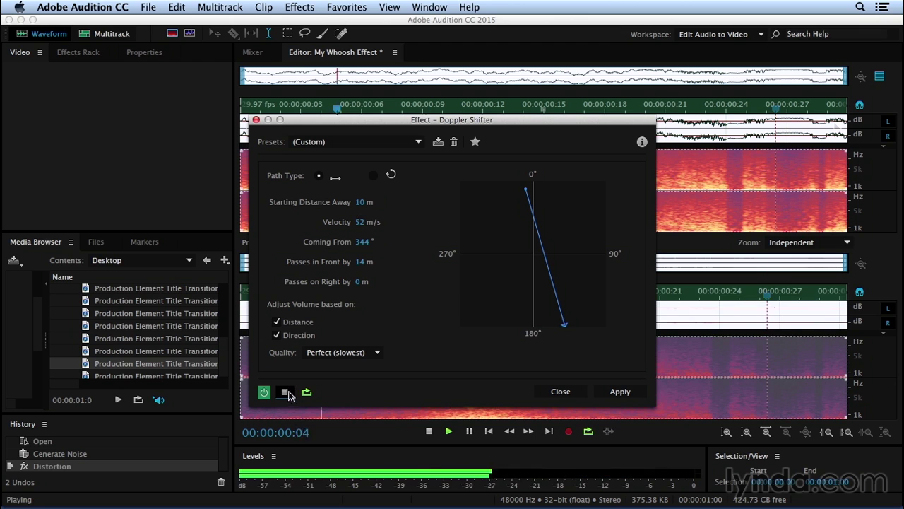
pyautogui.click(286, 391)
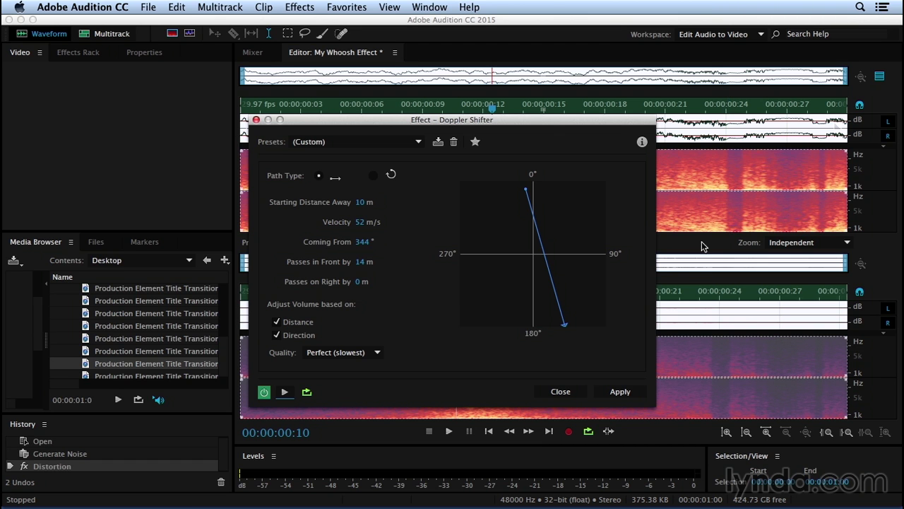
pyautogui.click(629, 393)
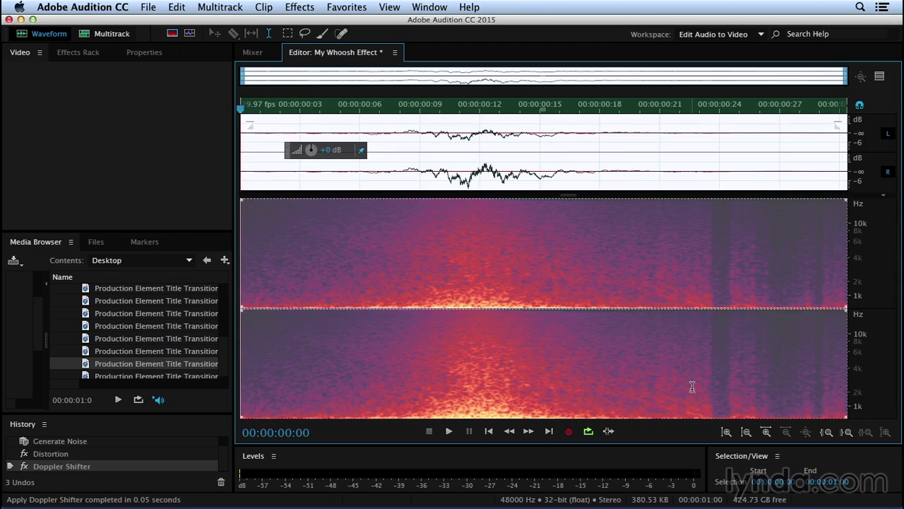
# Clear the selection and raise the volume of the entire whoosh clip with the on-waveform gain control.
pyautogui.click(539, 344)
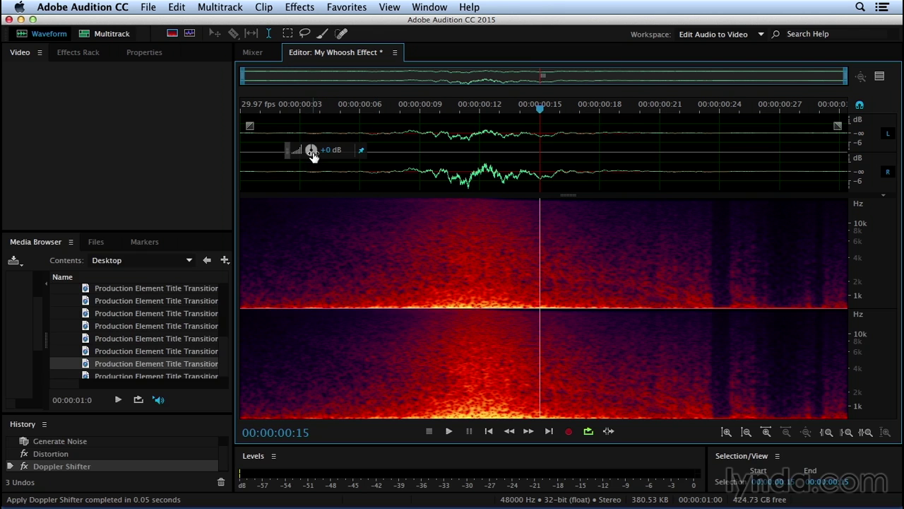
pyautogui.moveTo(312, 149); pyautogui.dragTo(314, 145)
# Return the playhead to 00:00:00:00 with no range selected and play the amplified whoosh.
pyautogui.click(259, 237)
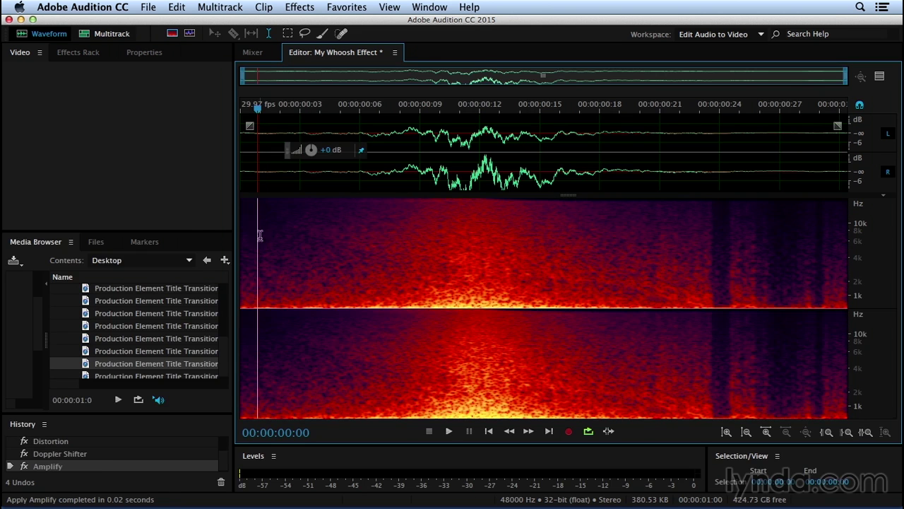
pyautogui.click(248, 219)
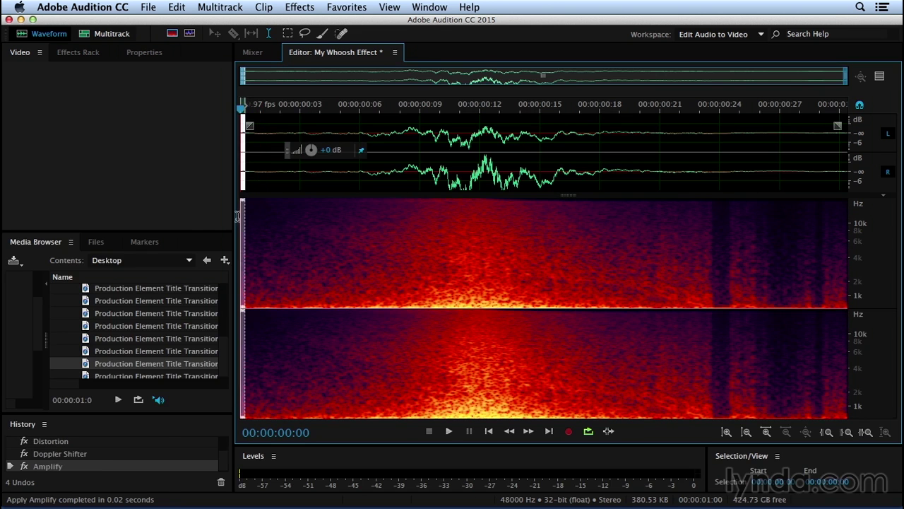
pyautogui.moveTo(247, 108); pyautogui.dragTo(235, 113)
pyautogui.press('space')
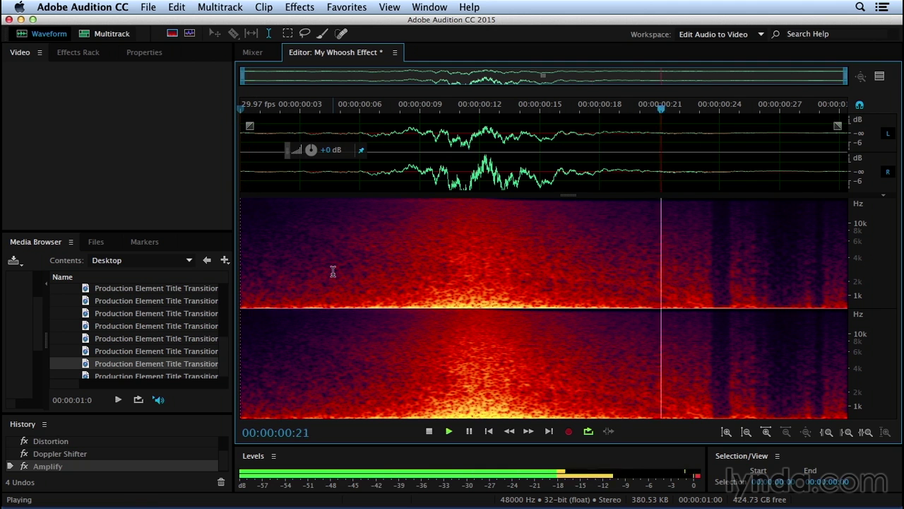